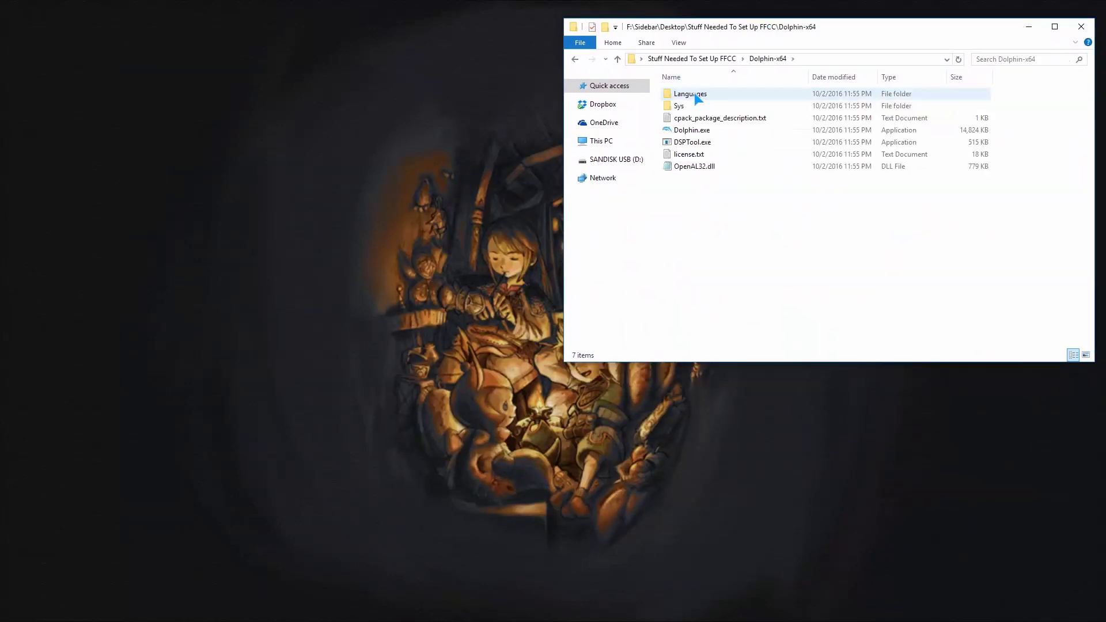
# Step: Launch Dolphin and bring up its Graphics Settings window
pyautogui.doubleClick(694, 130)
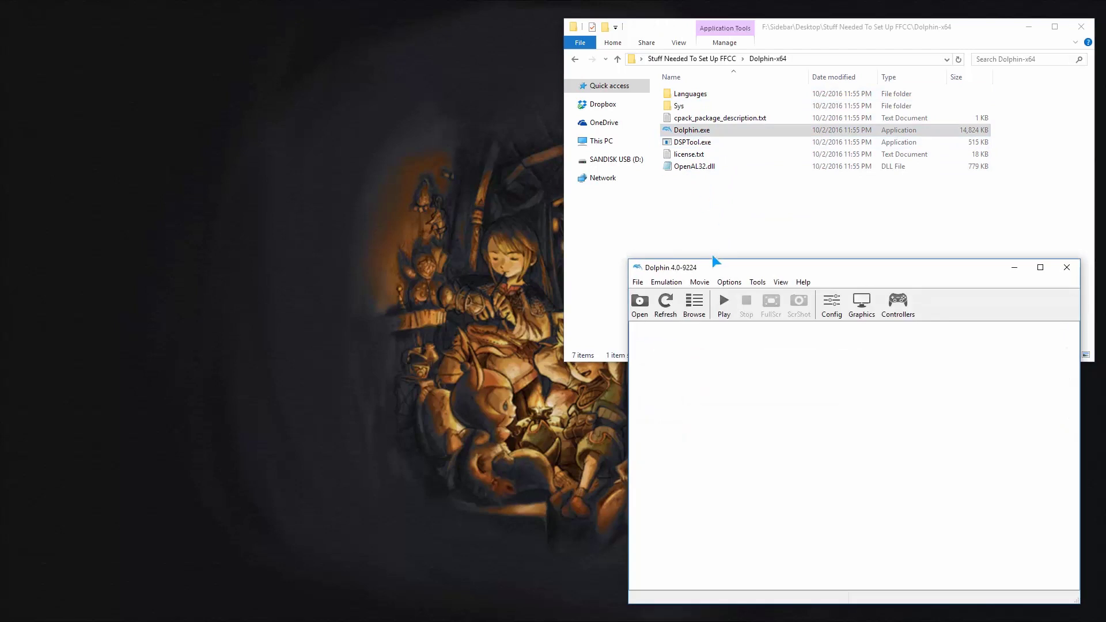
pyautogui.click(728, 284)
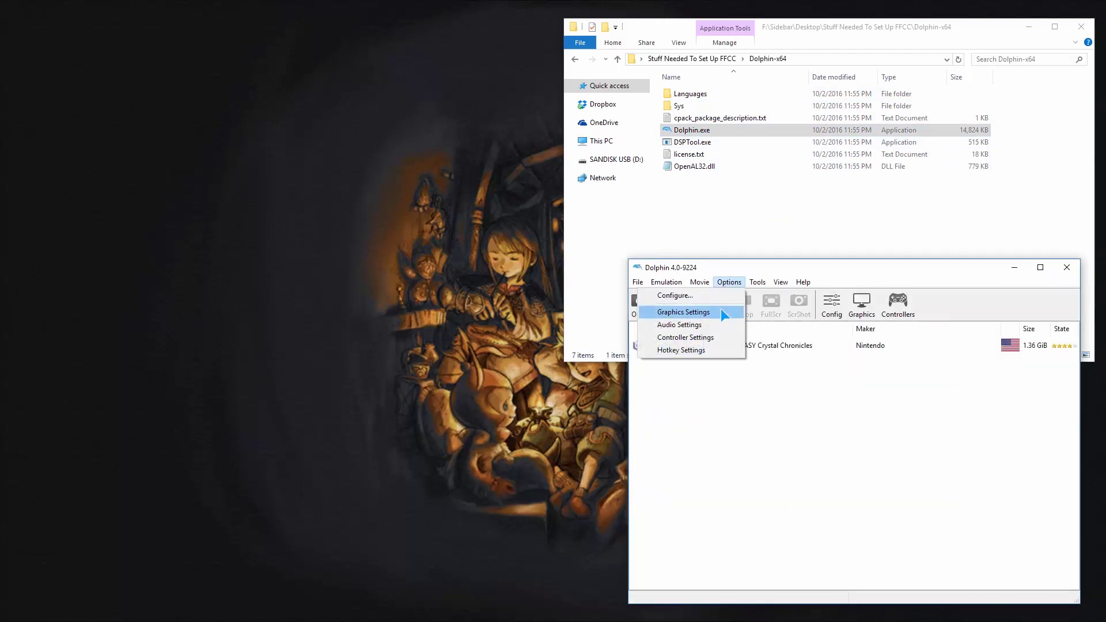
pyautogui.click(721, 309)
pyautogui.moveTo(786, 257); pyautogui.dragTo(600, 189)
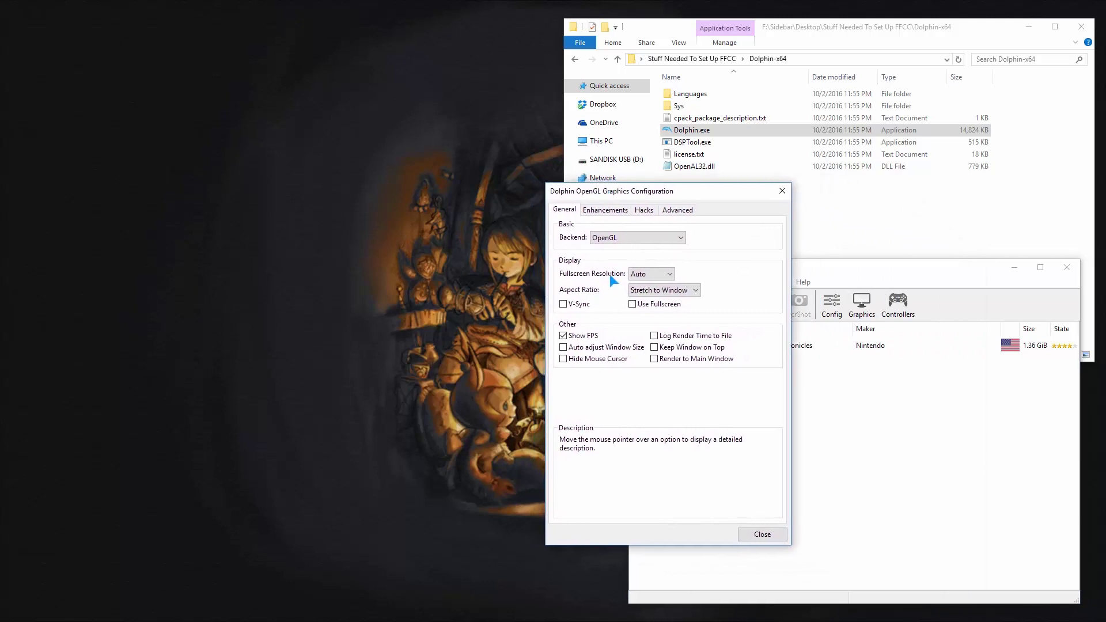
# Step: Keep 8x MSAA, 8x anisotropic filtering and 3x Native internal resolution
pyautogui.moveTo(567, 308)
pyautogui.moveTo(662, 306)
pyautogui.click(606, 212)
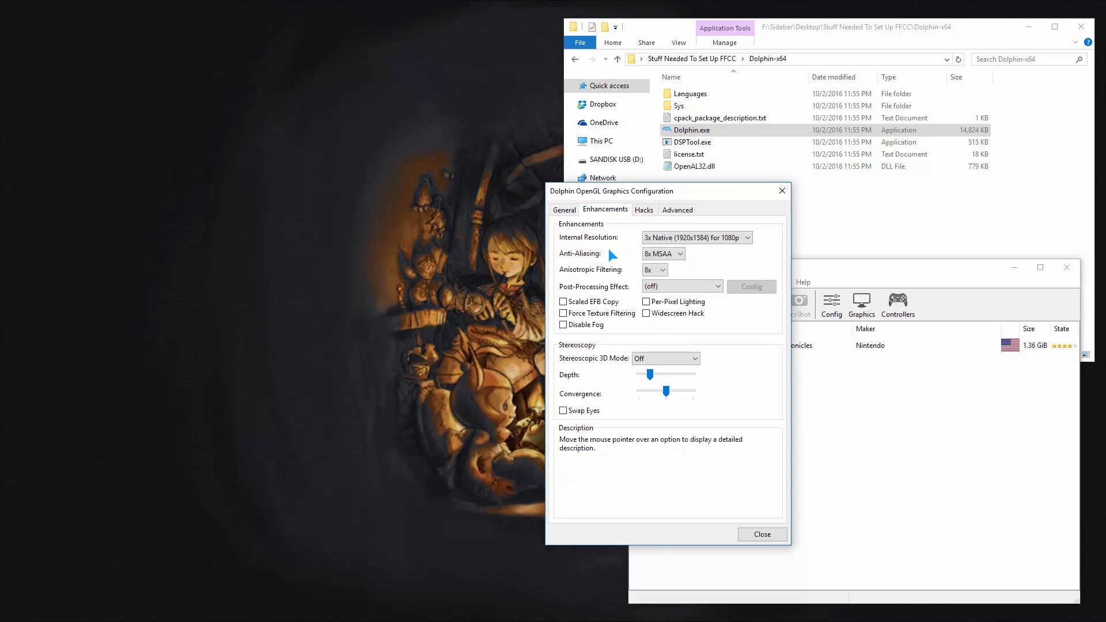
pyautogui.click(662, 253)
pyautogui.click(663, 253)
pyautogui.click(658, 270)
pyautogui.click(656, 269)
pyautogui.click(730, 237)
pyautogui.click(731, 238)
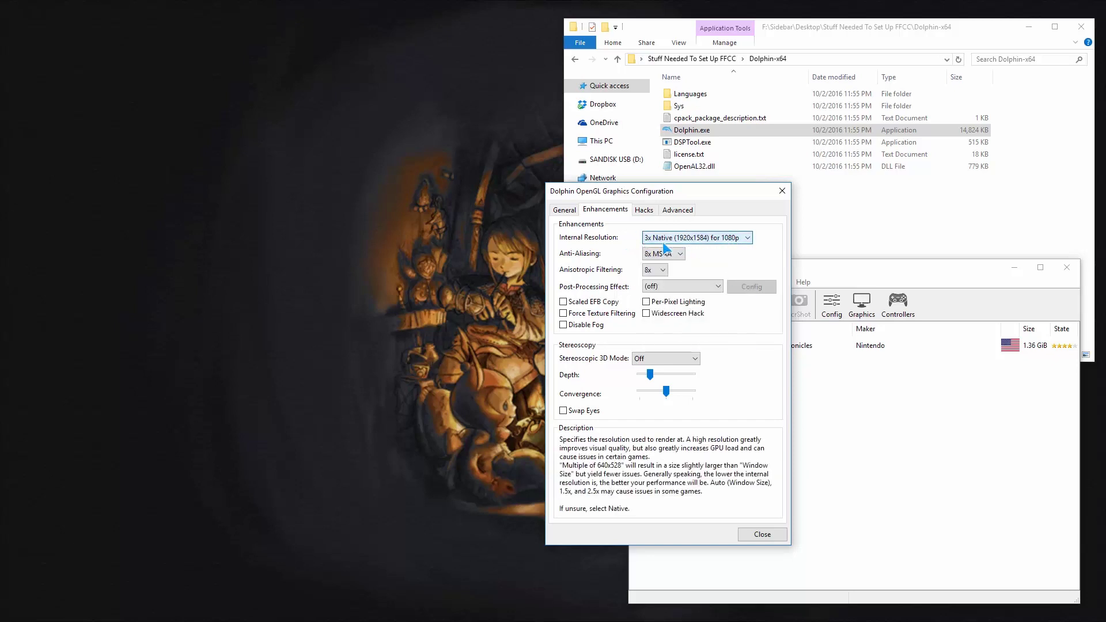
# Step: Look over the Hacks and Advanced graphics tabs, then close the graphics settings
pyautogui.click(644, 211)
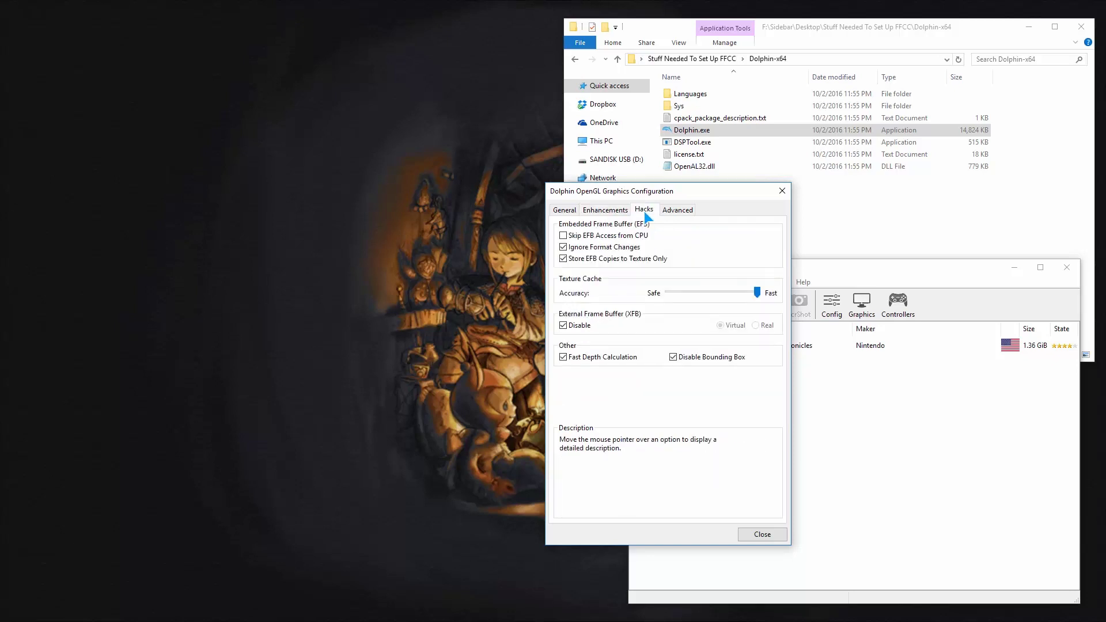
pyautogui.click(675, 210)
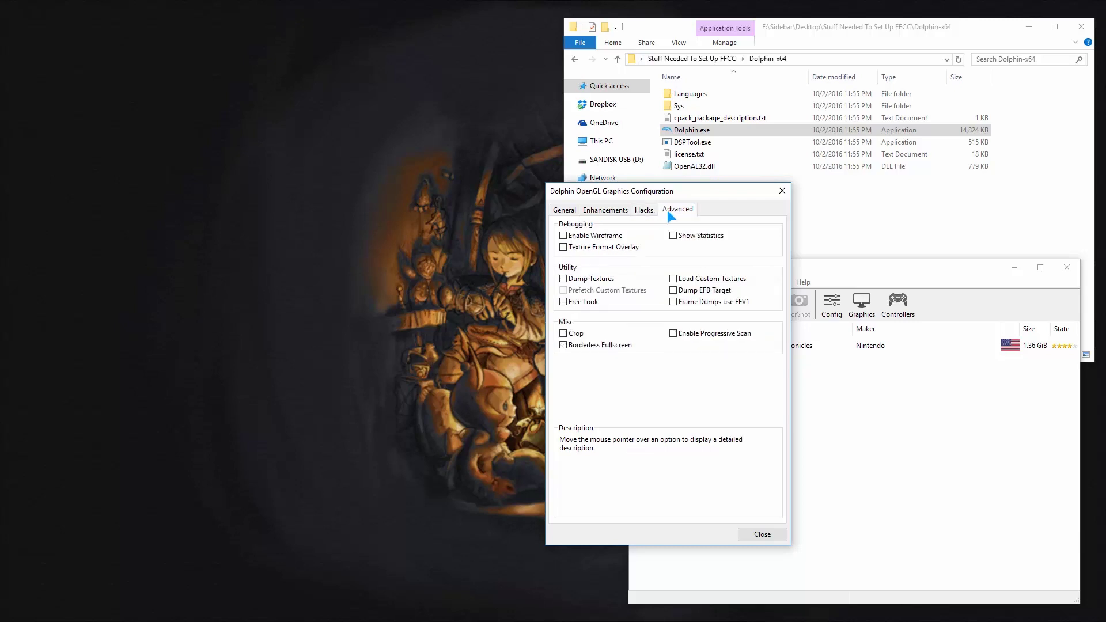
pyautogui.click(755, 532)
# Step: Keep DSP emulation on HLE in the audio settings, after briefly trying LLE recompiler
pyautogui.click(730, 282)
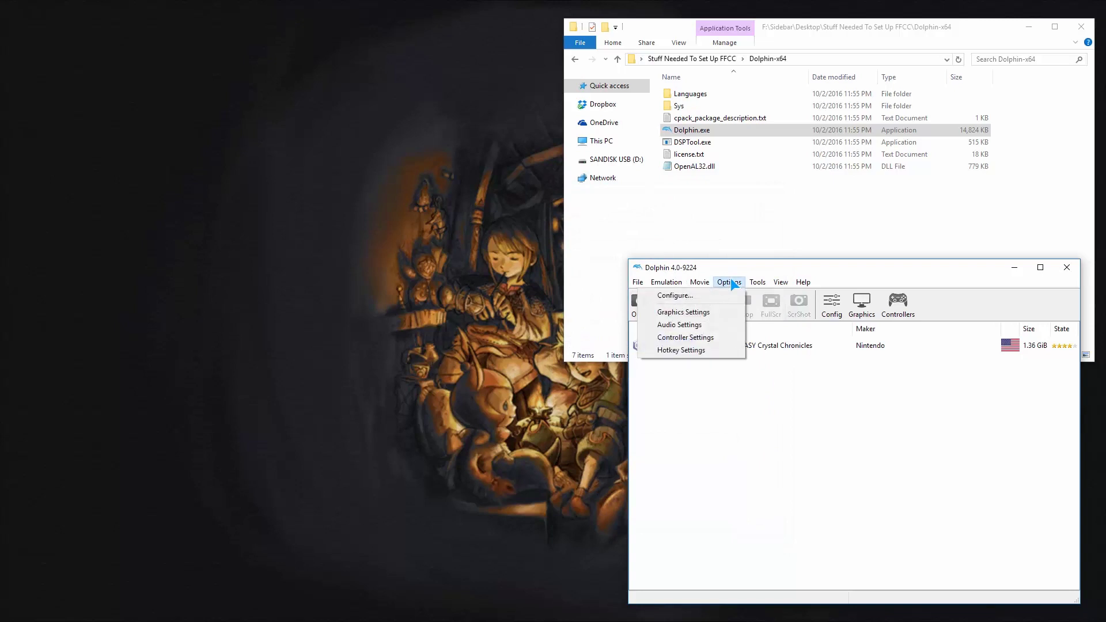
pyautogui.click(715, 321)
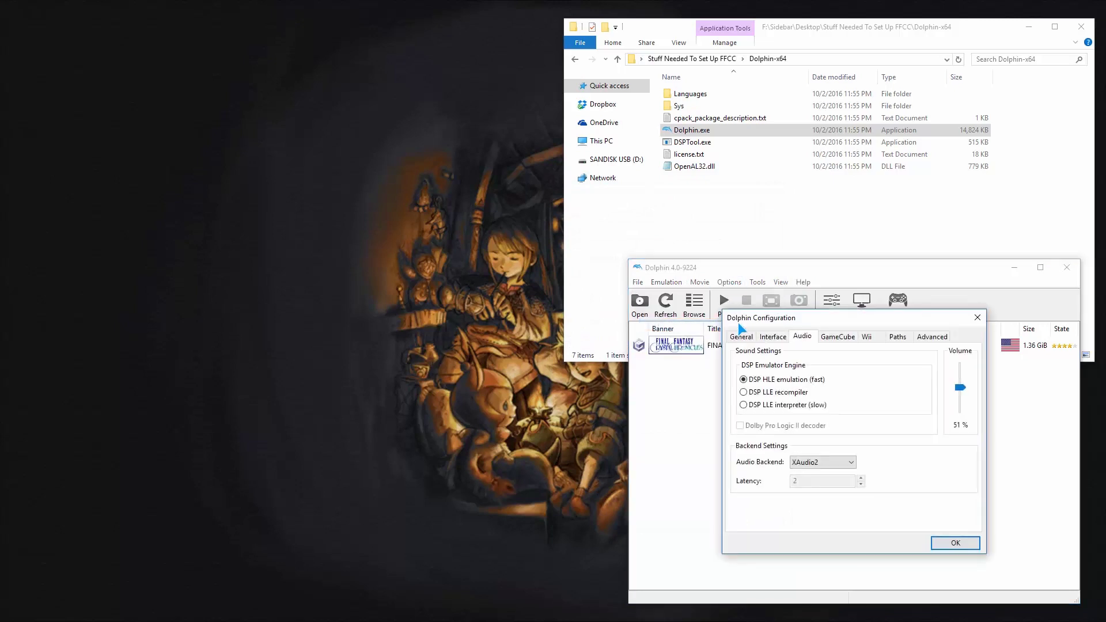
pyautogui.moveTo(749, 319); pyautogui.dragTo(555, 209)
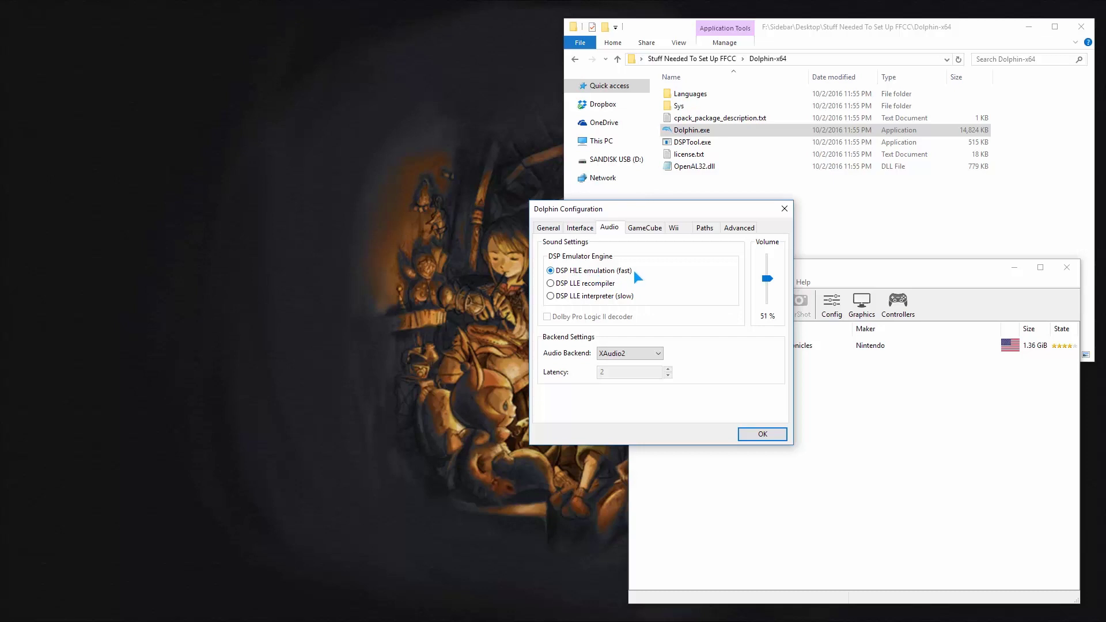
pyautogui.click(591, 285)
pyautogui.click(597, 272)
pyautogui.click(763, 434)
# Step: Leave GameCube ports 3 and 4 set to None in the controller settings and save
pyautogui.click(729, 282)
pyautogui.click(728, 337)
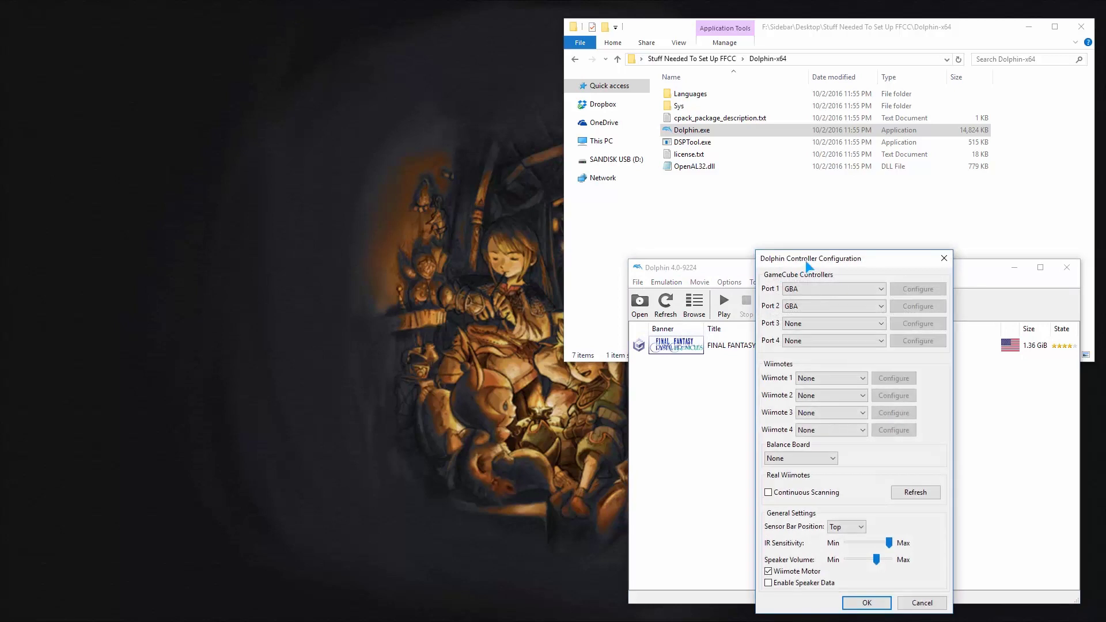
pyautogui.moveTo(804, 260); pyautogui.dragTo(704, 189)
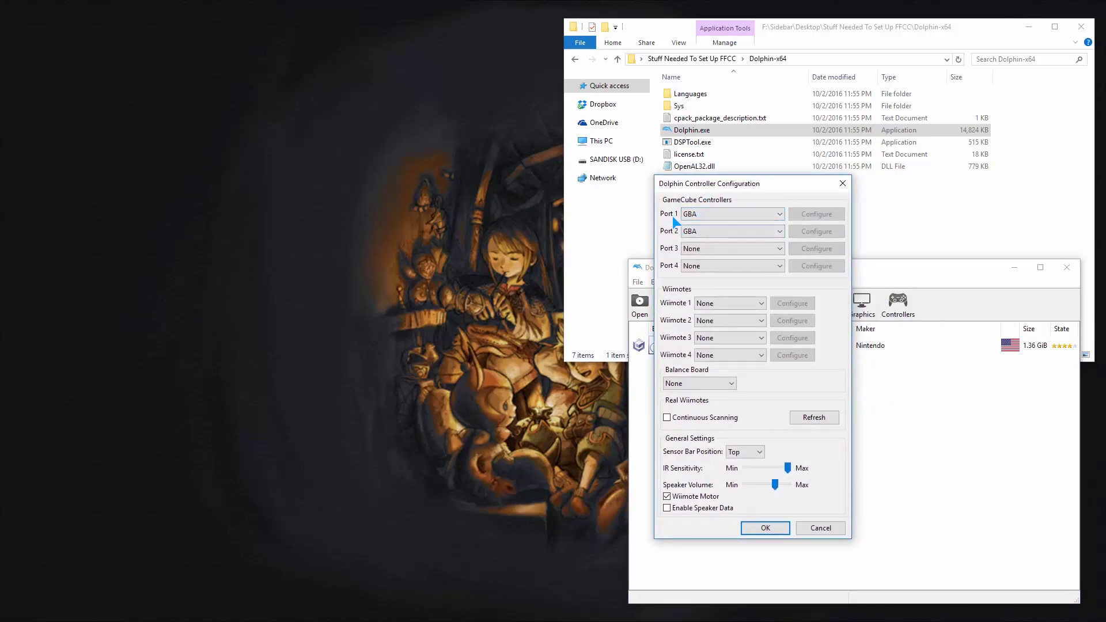
pyautogui.click(695, 252)
pyautogui.click(702, 312)
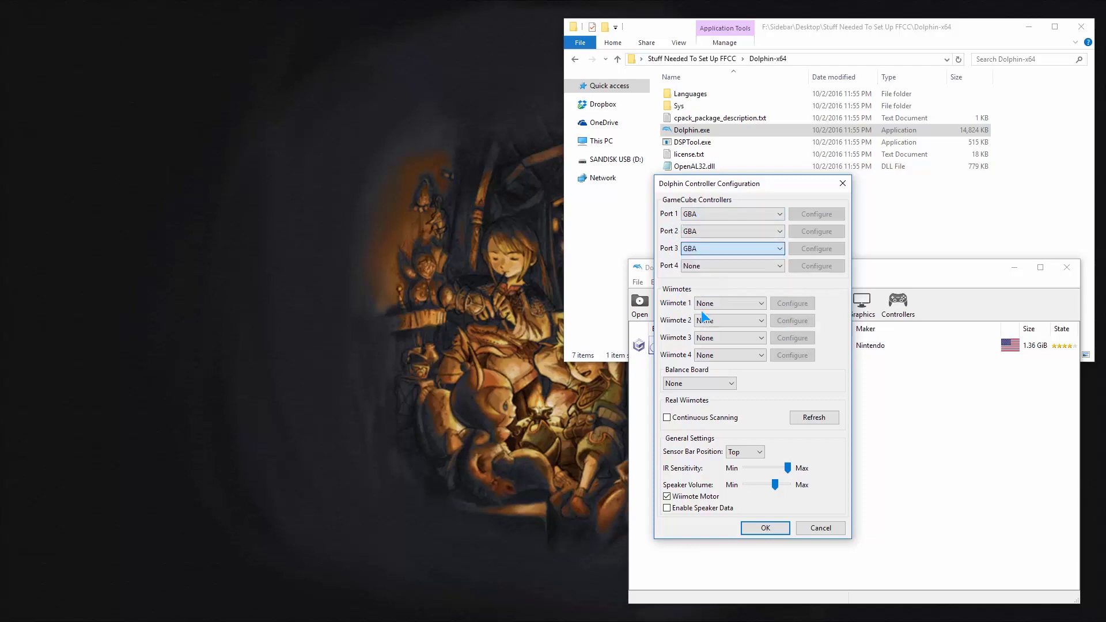
pyautogui.click(711, 266)
pyautogui.click(692, 329)
pyautogui.click(709, 266)
pyautogui.click(703, 278)
pyautogui.click(704, 248)
pyautogui.click(704, 261)
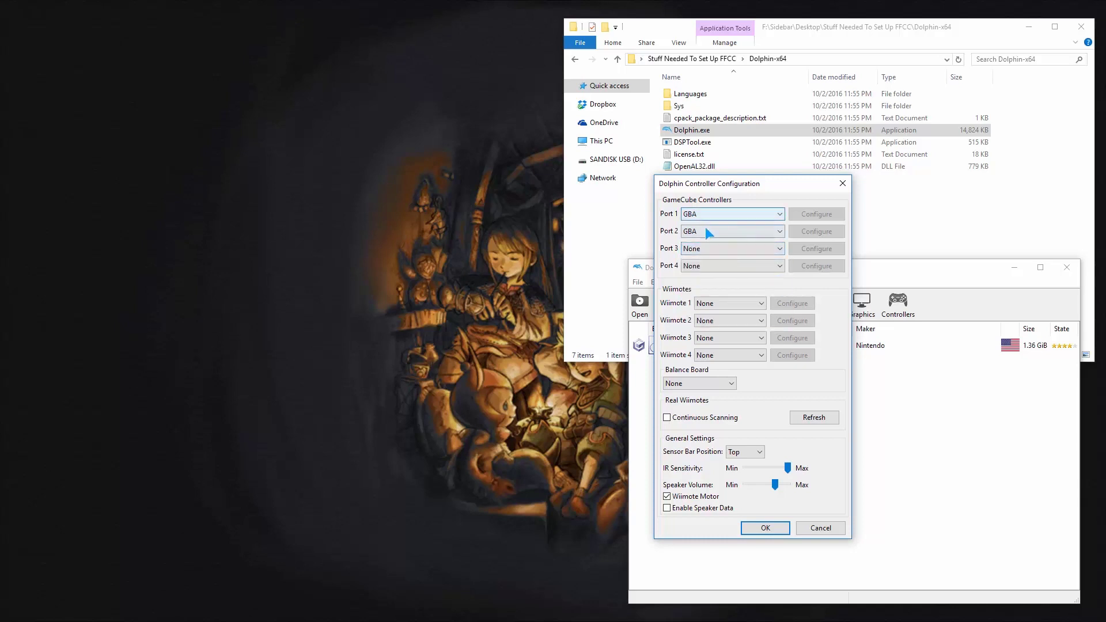
pyautogui.click(764, 527)
# Step: Recheck the audio and graphics settings, then go up to the Stuff Needed To Set Up FFCC folder
pyautogui.click(730, 283)
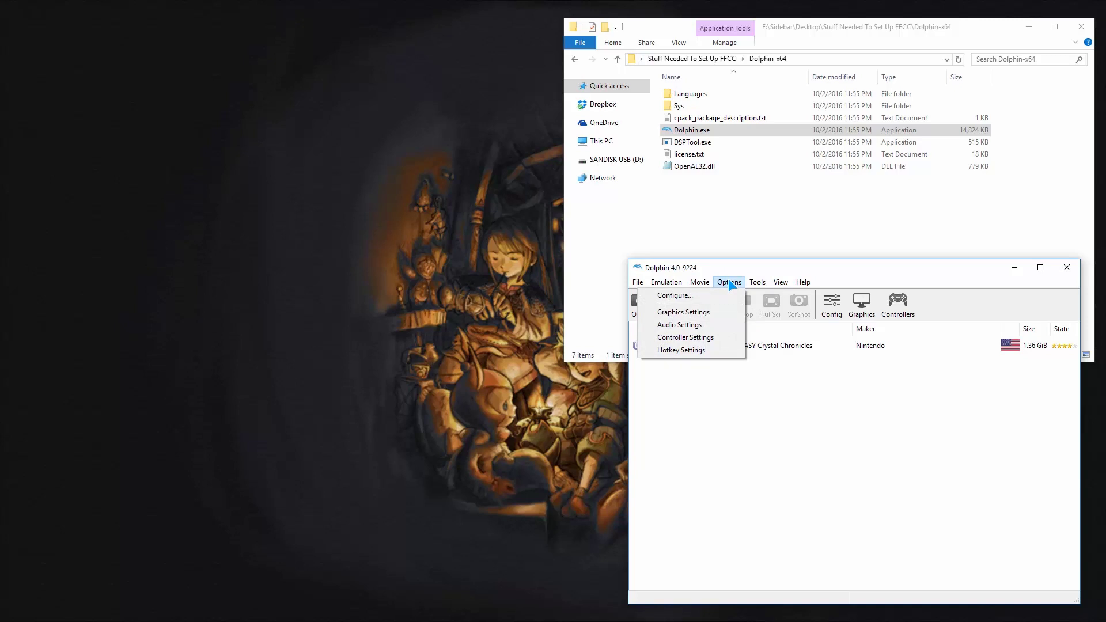
pyautogui.click(712, 325)
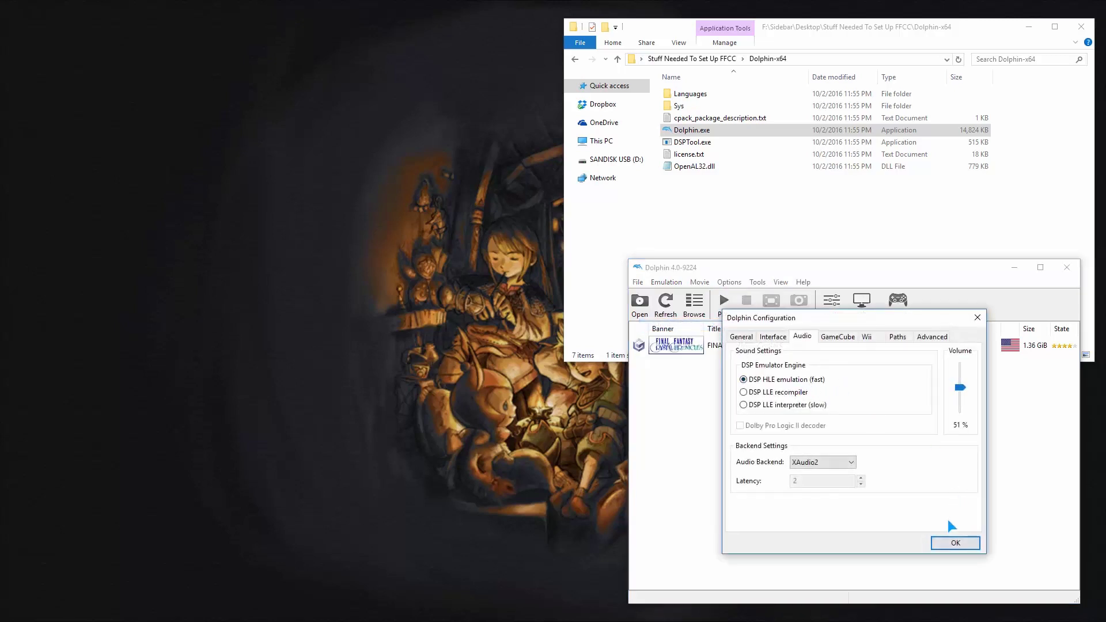
pyautogui.click(956, 542)
pyautogui.click(730, 283)
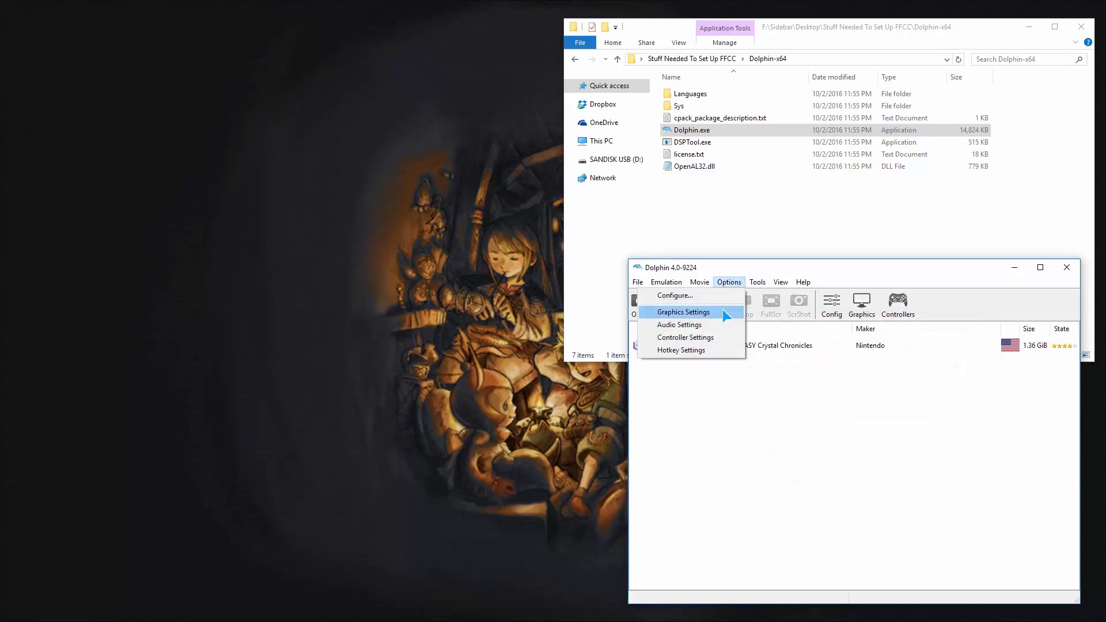
pyautogui.click(723, 311)
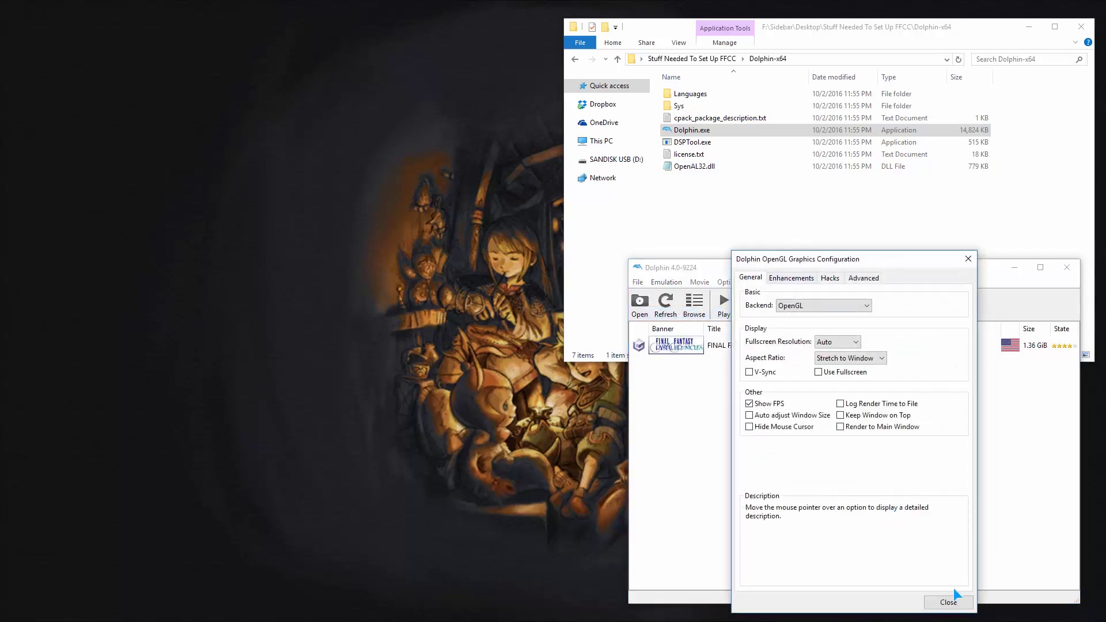
pyautogui.click(949, 602)
pyautogui.click(758, 211)
pyautogui.click(617, 59)
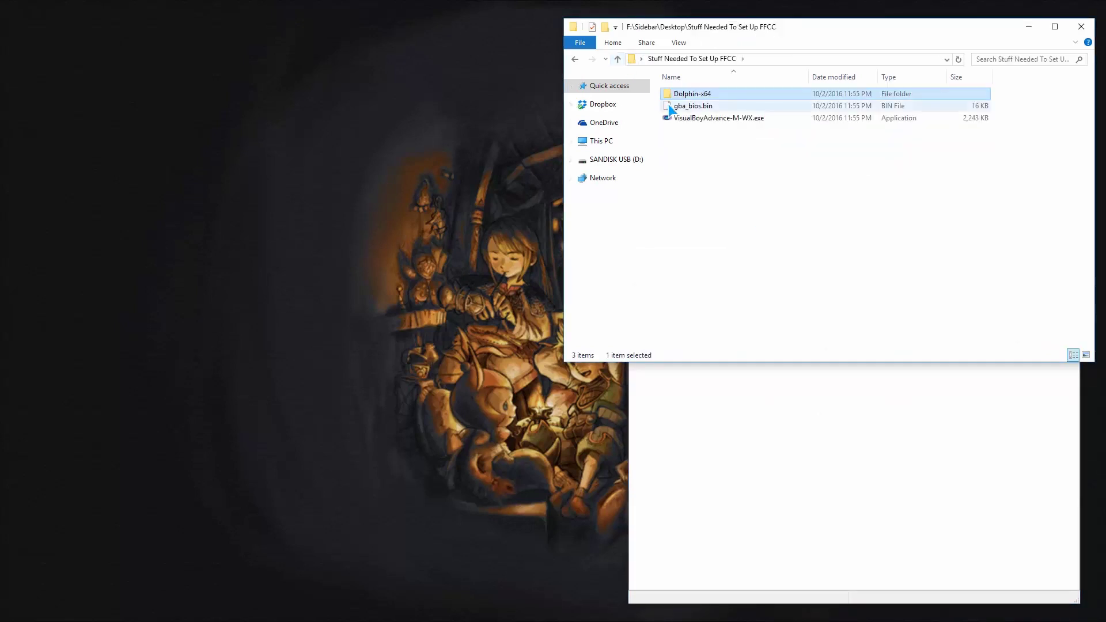
# Step: Launch VisualBoyAdvance-M-WX.exe and set Options > Link > Type to GameCube
pyautogui.doubleClick(690, 118)
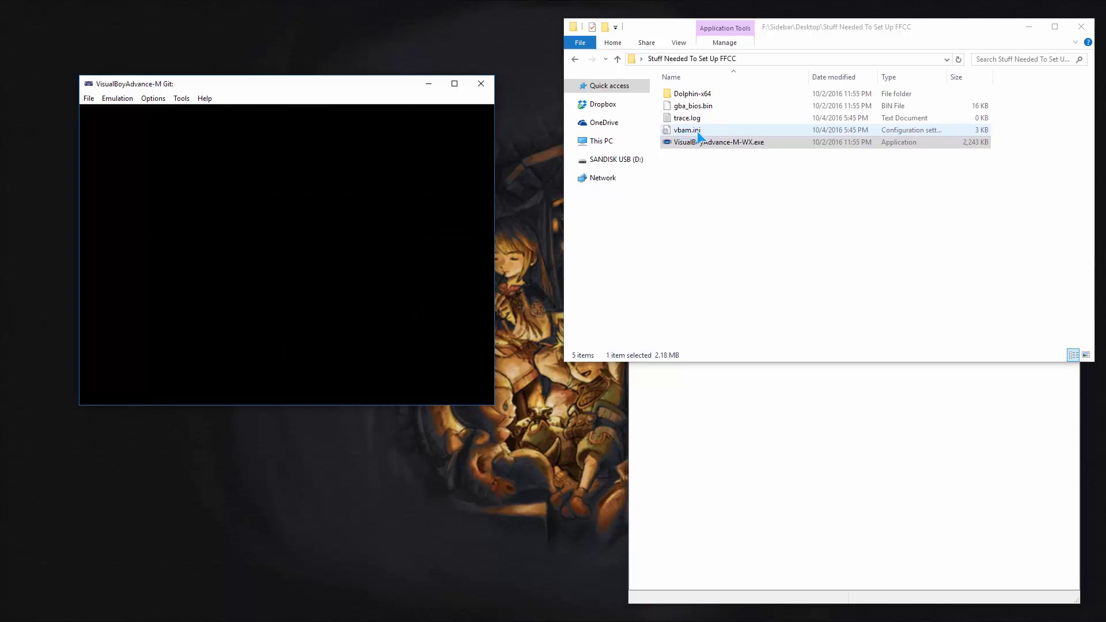
pyautogui.moveTo(148, 89); pyautogui.dragTo(105, 34)
pyautogui.click(109, 44)
pyautogui.moveTo(108, 57)
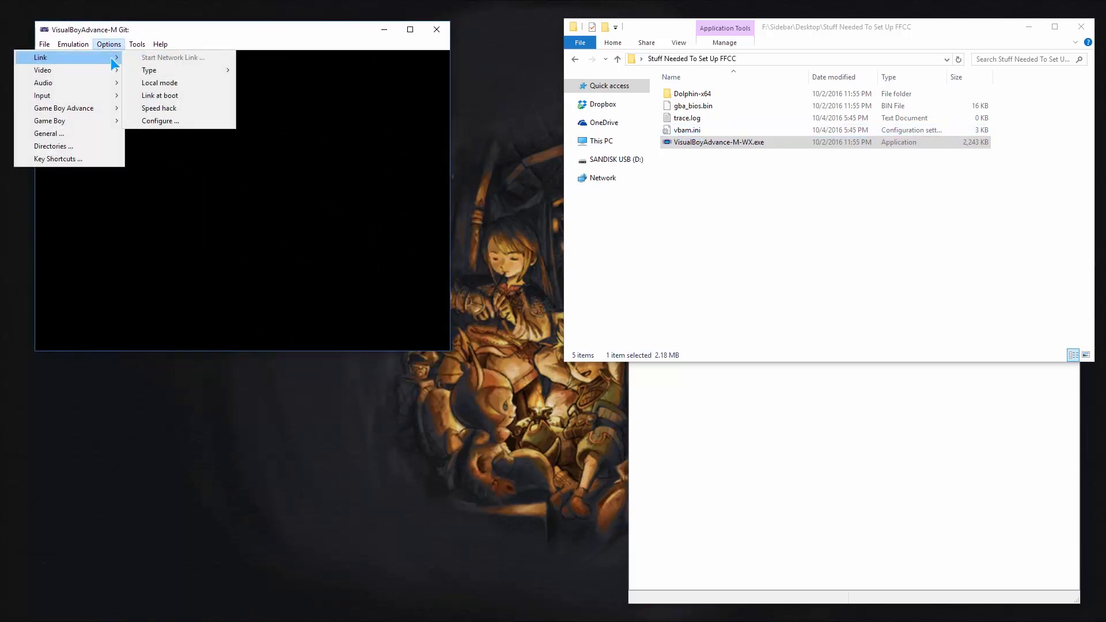
pyautogui.moveTo(152, 73)
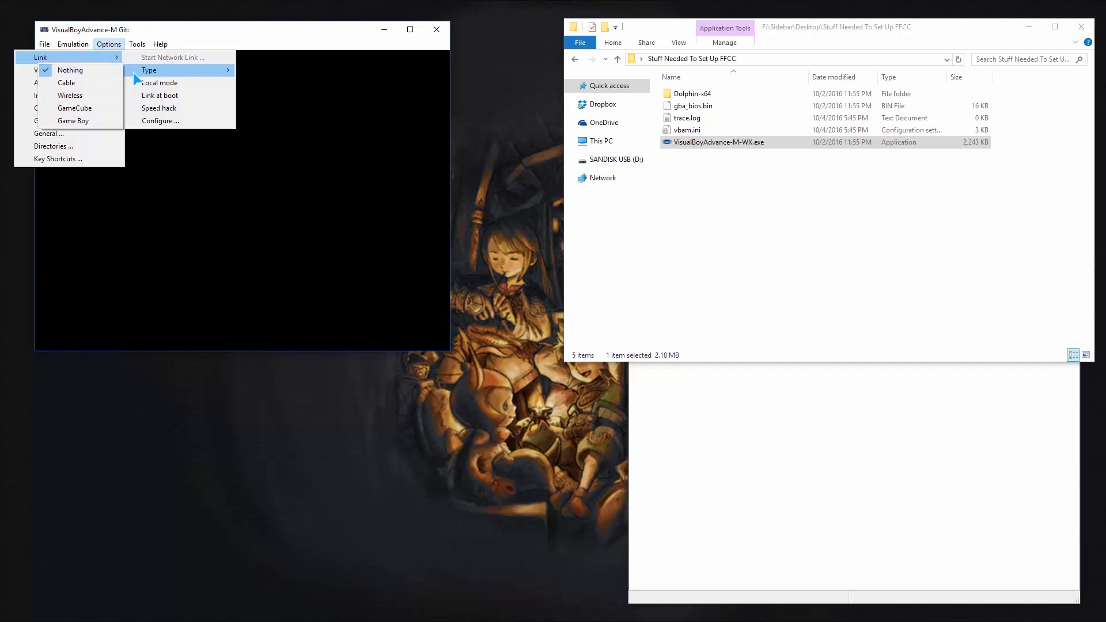
pyautogui.click(99, 108)
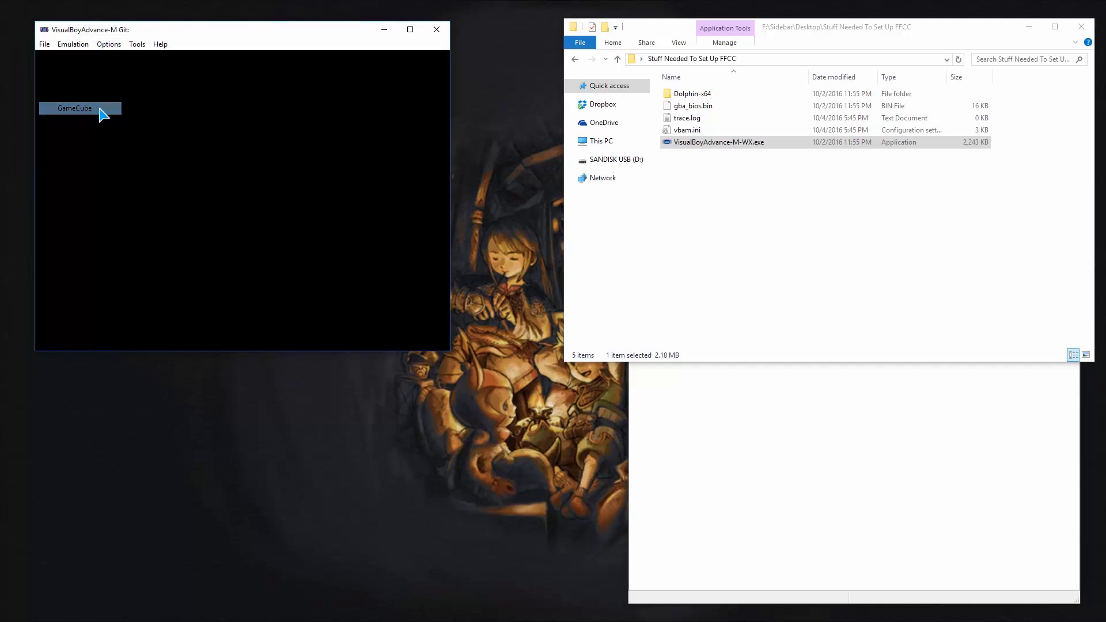
# Step: Confirm in the Link menu that GameCube is the selected link type
pyautogui.click(109, 44)
pyautogui.moveTo(105, 60)
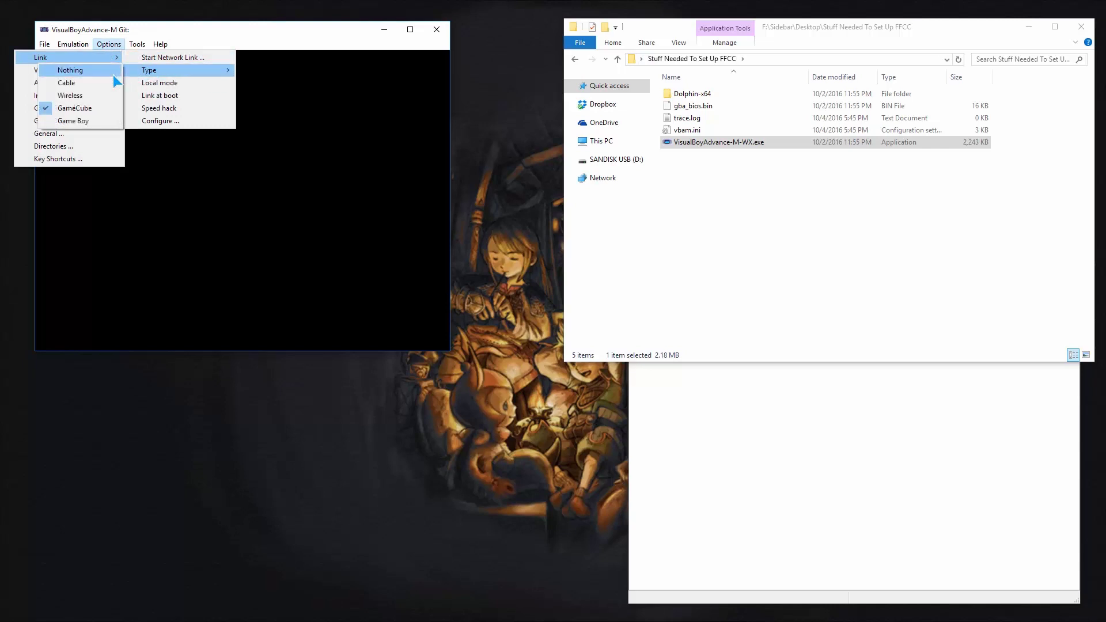
pyautogui.click(113, 75)
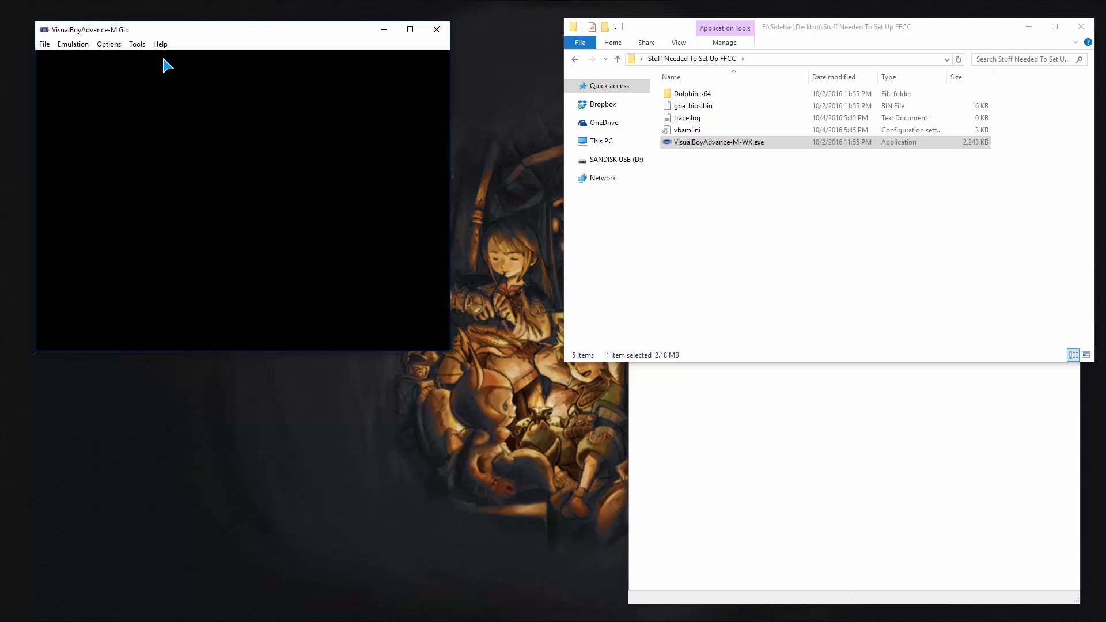
pyautogui.click(109, 45)
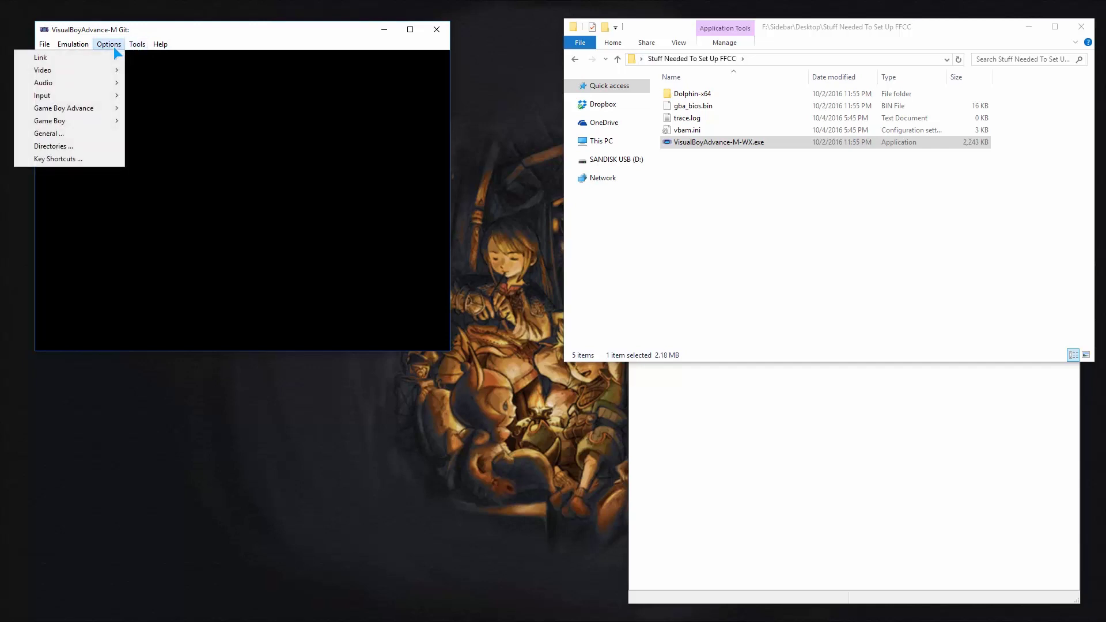
# Step: Clear all of Player 1's keyboard bindings in the joypad configuration
pyautogui.moveTo(99, 94)
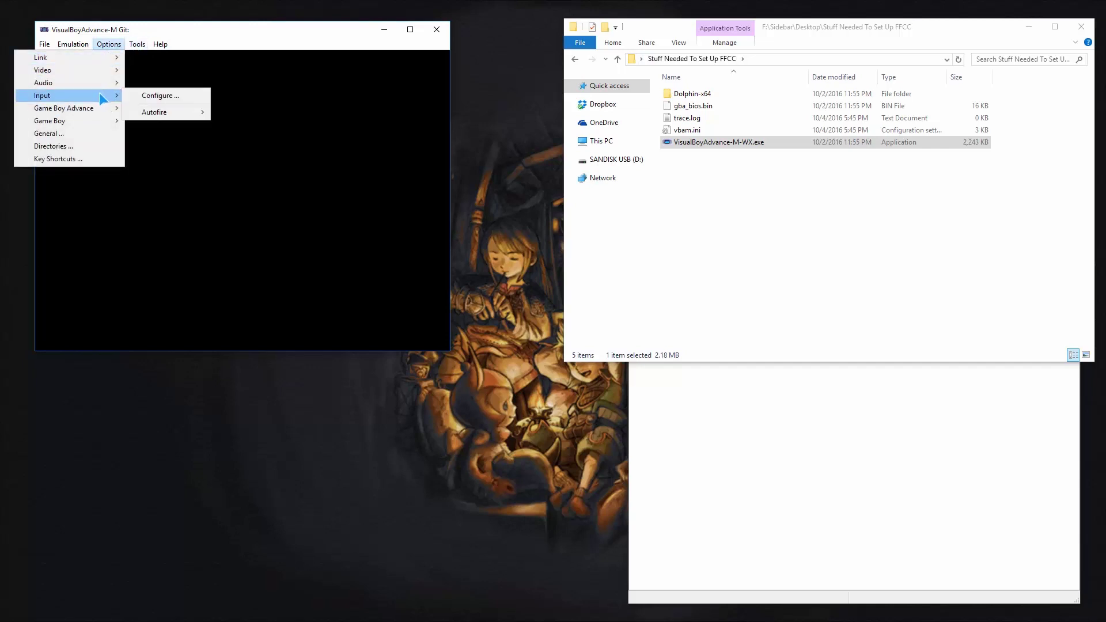
pyautogui.click(155, 97)
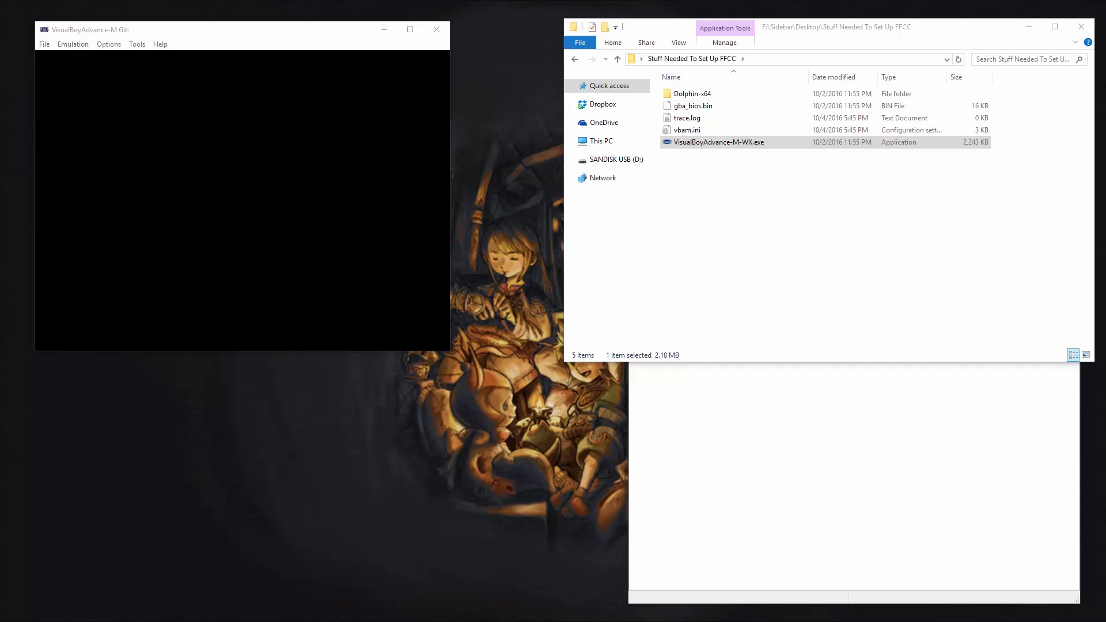
pyautogui.moveTo(329, 160); pyautogui.dragTo(185, 99)
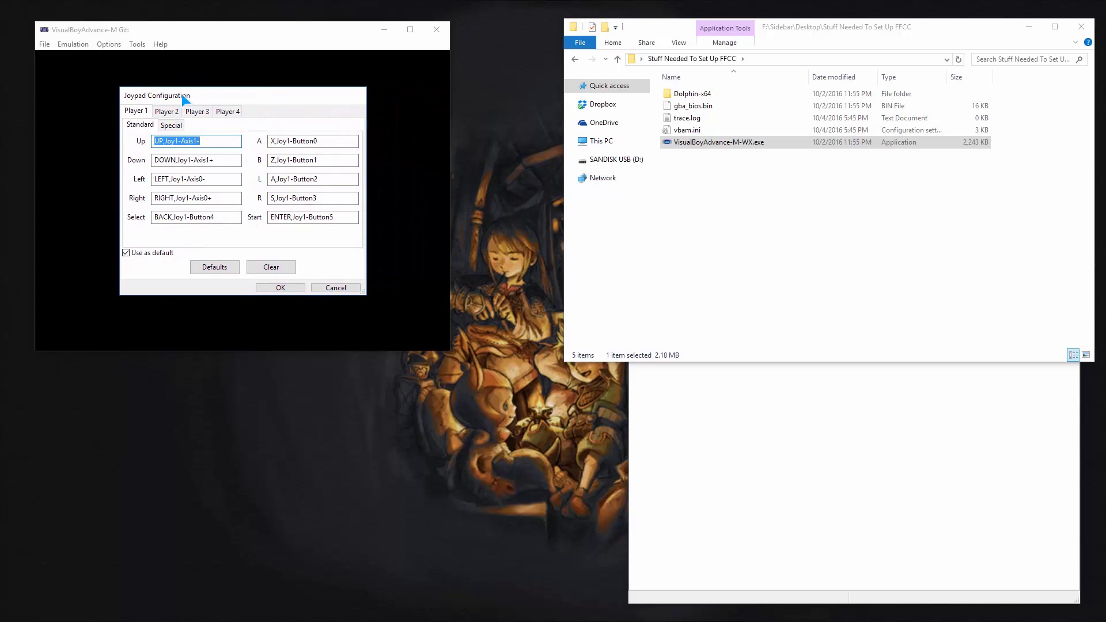
pyautogui.click(212, 141)
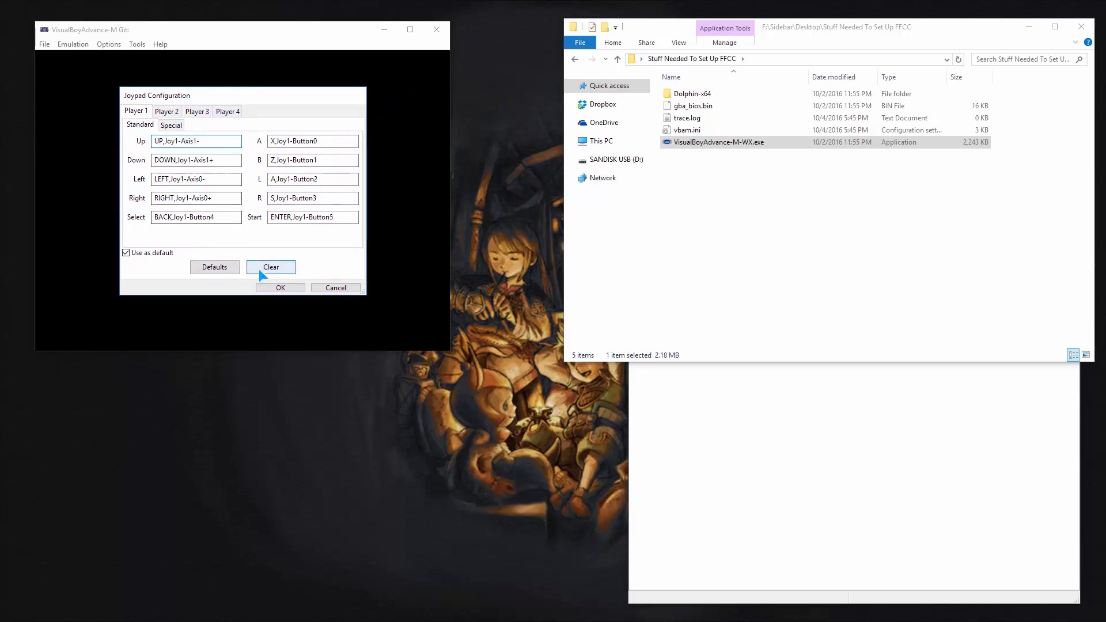
pyautogui.click(259, 268)
pyautogui.click(204, 141)
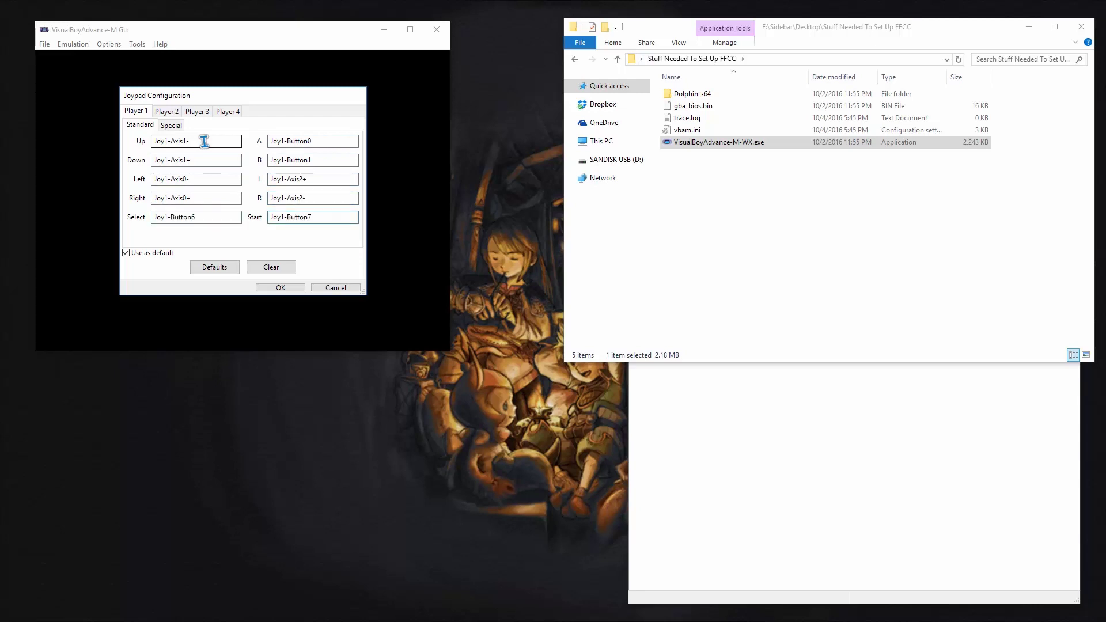
# Step: Compare with Player 2's Joy2 bindings, then save Player 1's Joy1 mapping as default
pyautogui.click(173, 113)
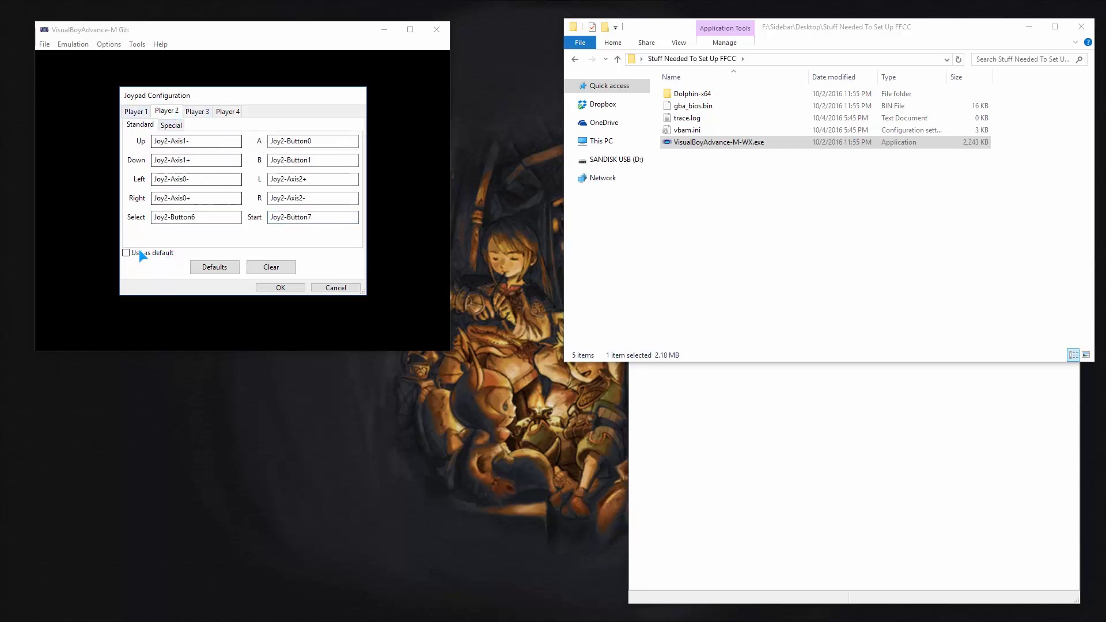
pyautogui.click(140, 112)
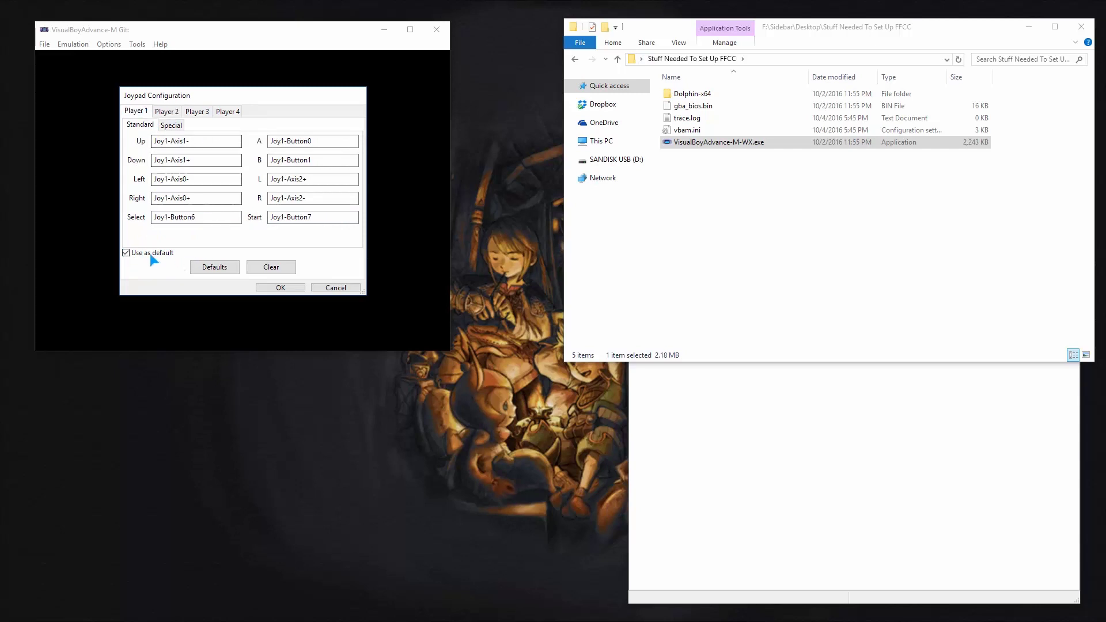
pyautogui.click(275, 289)
pyautogui.click(109, 44)
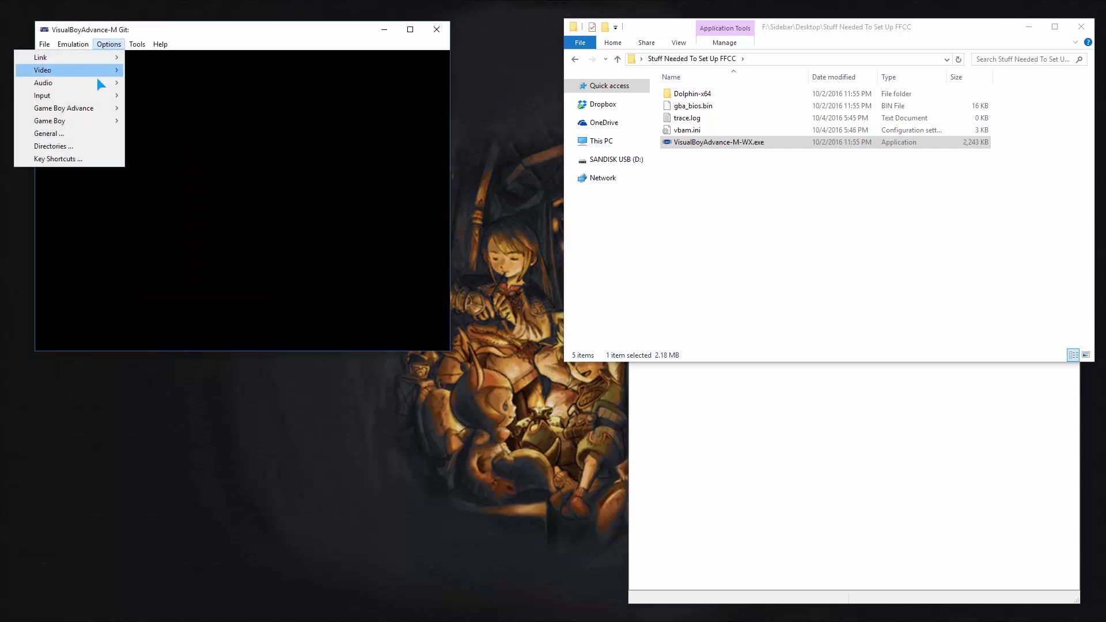
pyautogui.moveTo(97, 84)
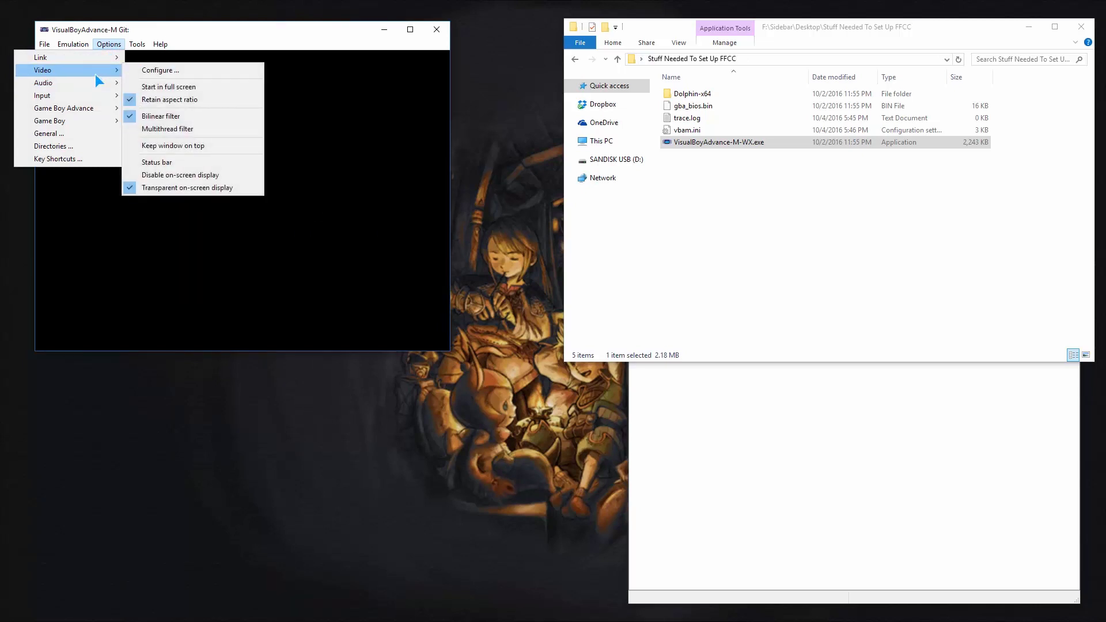
# Step: Enable Use BIOS file for Game Boy Advance games
pyautogui.moveTo(102, 109)
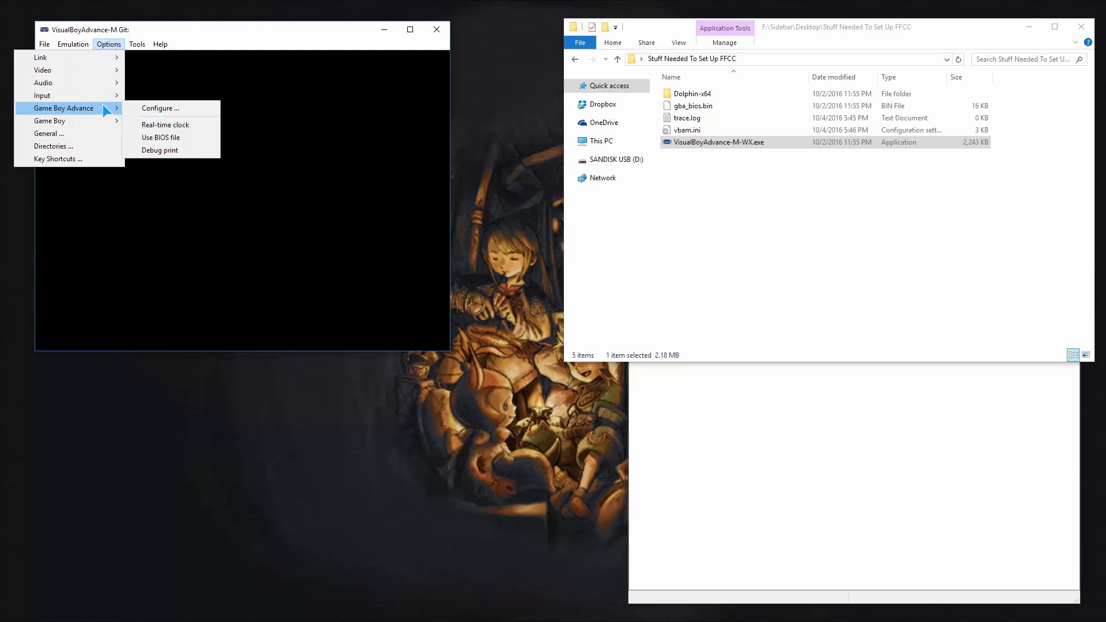
pyautogui.click(156, 138)
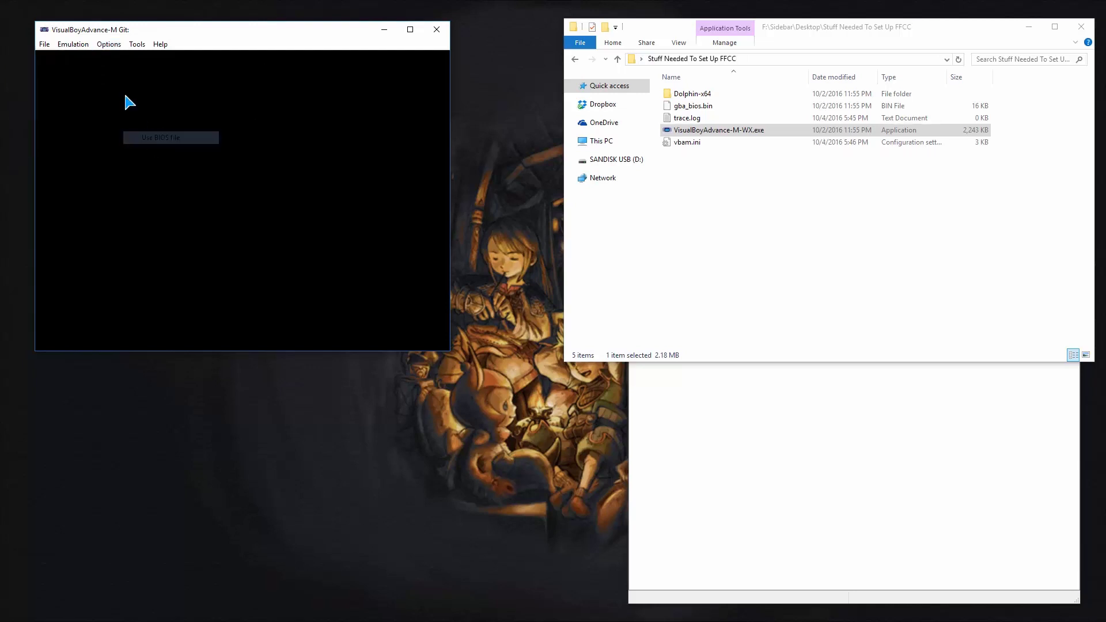
pyautogui.click(106, 45)
pyautogui.moveTo(105, 109)
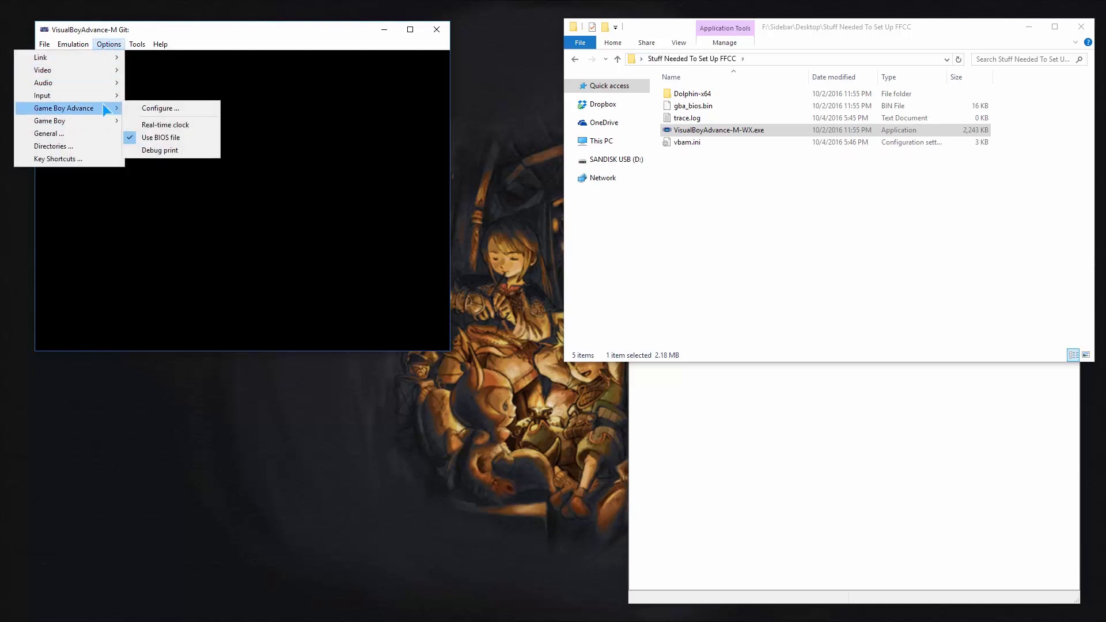
pyautogui.click(146, 110)
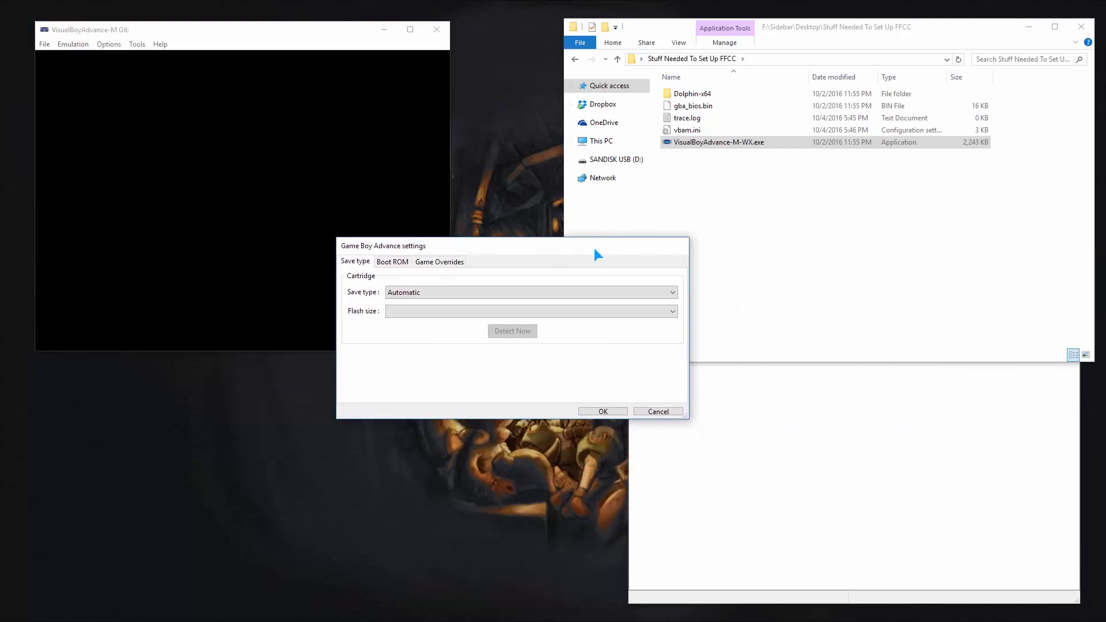
# Step: Choose gba_bios.bin as the Boot ROM and save the Game Boy Advance settings
pyautogui.click(387, 264)
pyautogui.click(662, 286)
pyautogui.click(488, 347)
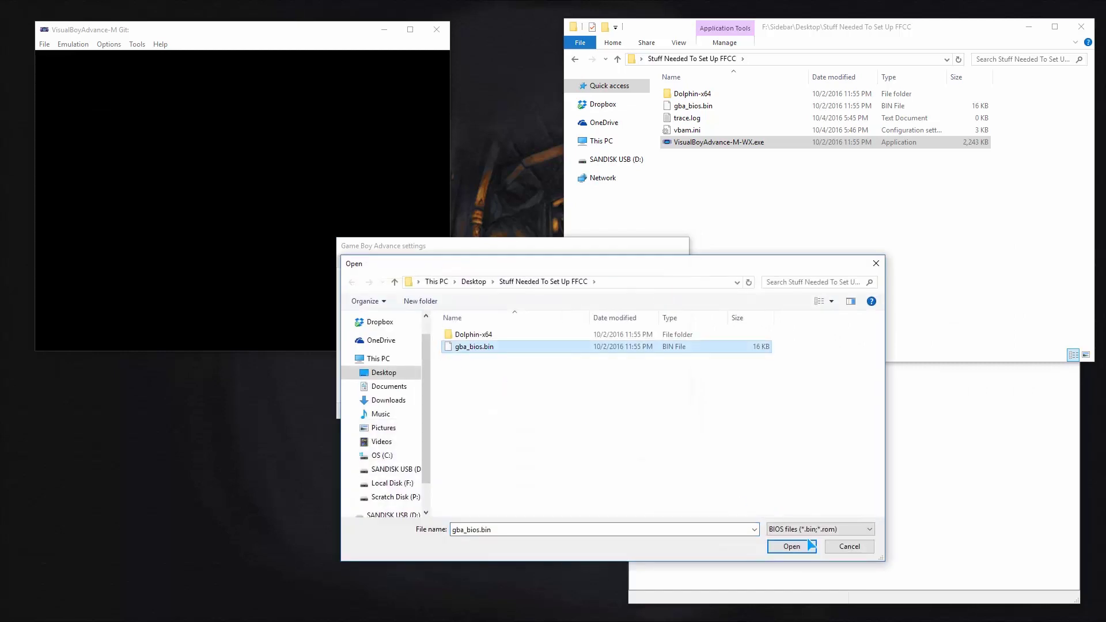
pyautogui.click(793, 547)
pyautogui.click(601, 411)
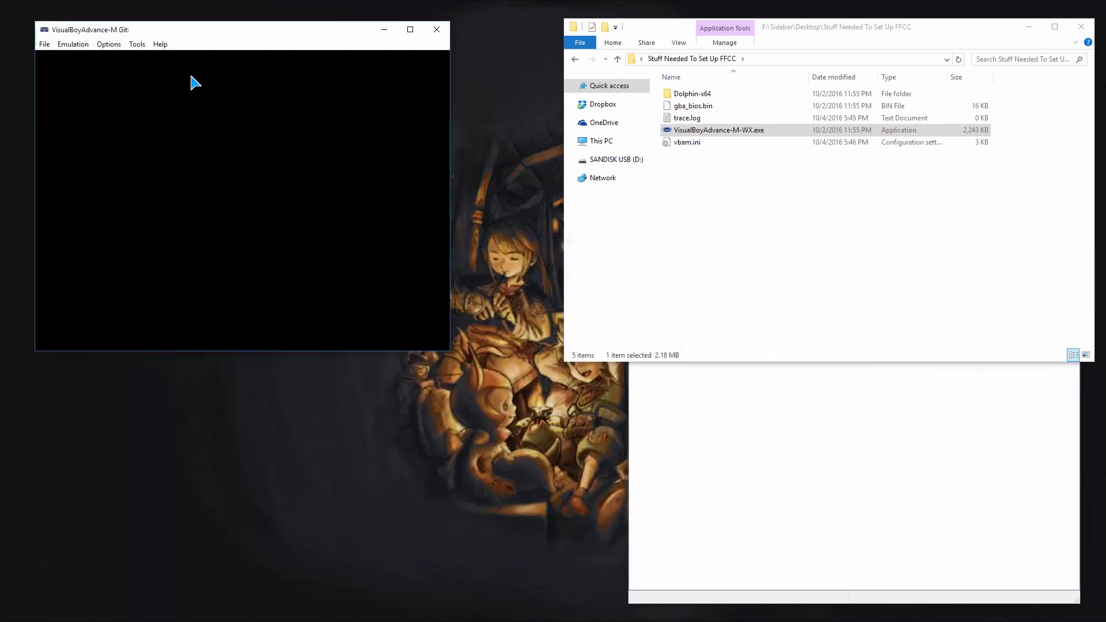
# Step: Turn on Local mode and Link at boot in the Link options
pyautogui.click(101, 46)
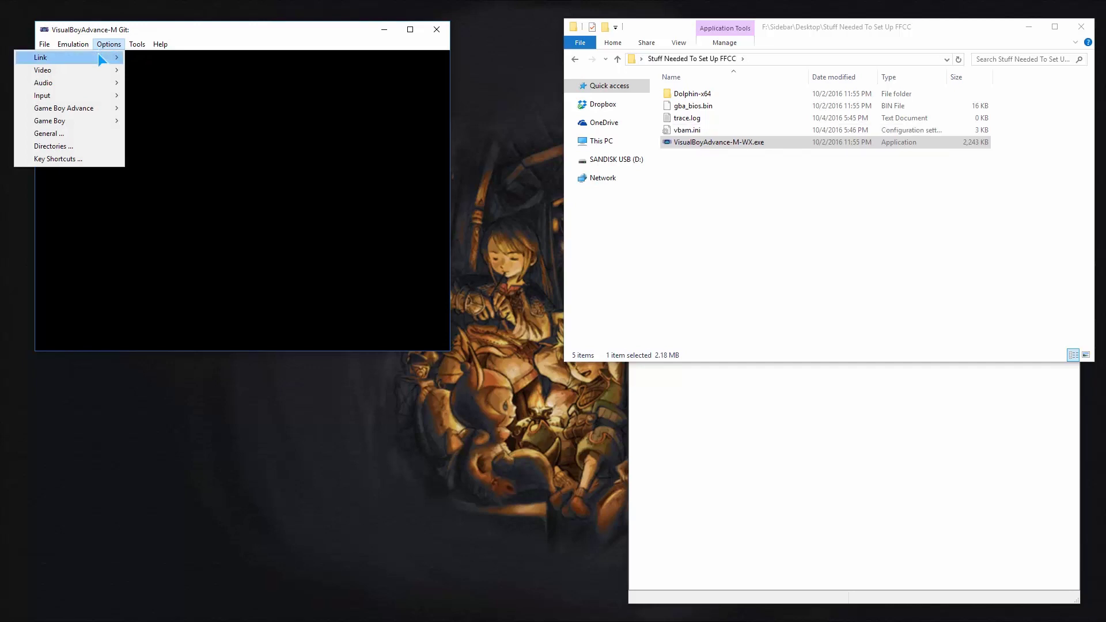
pyautogui.moveTo(103, 57)
pyautogui.click(144, 83)
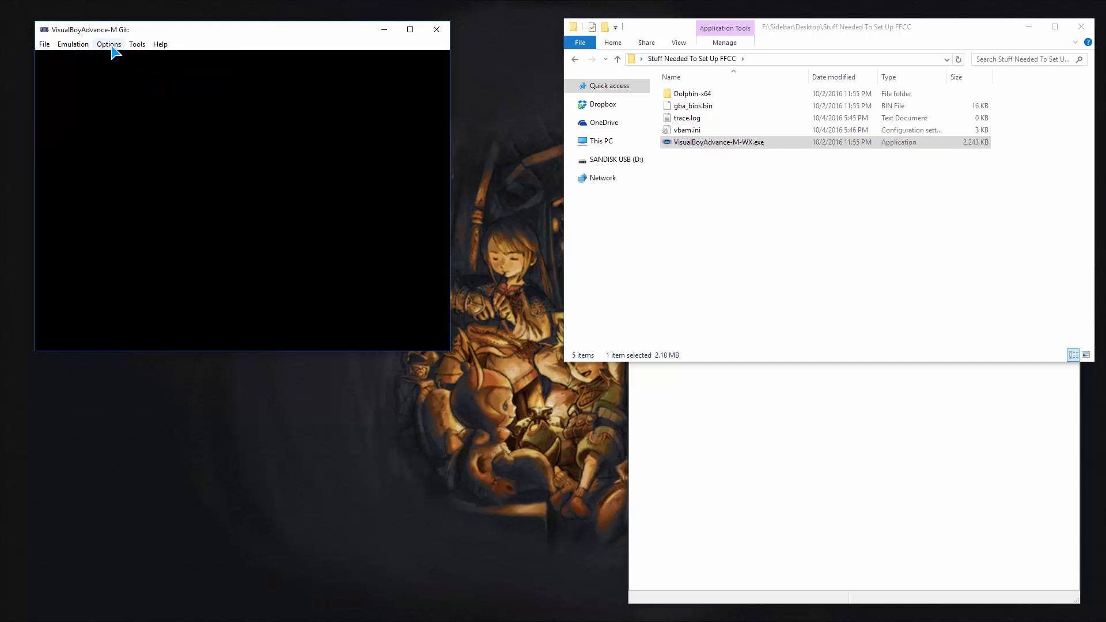
pyautogui.click(113, 49)
pyautogui.moveTo(110, 60)
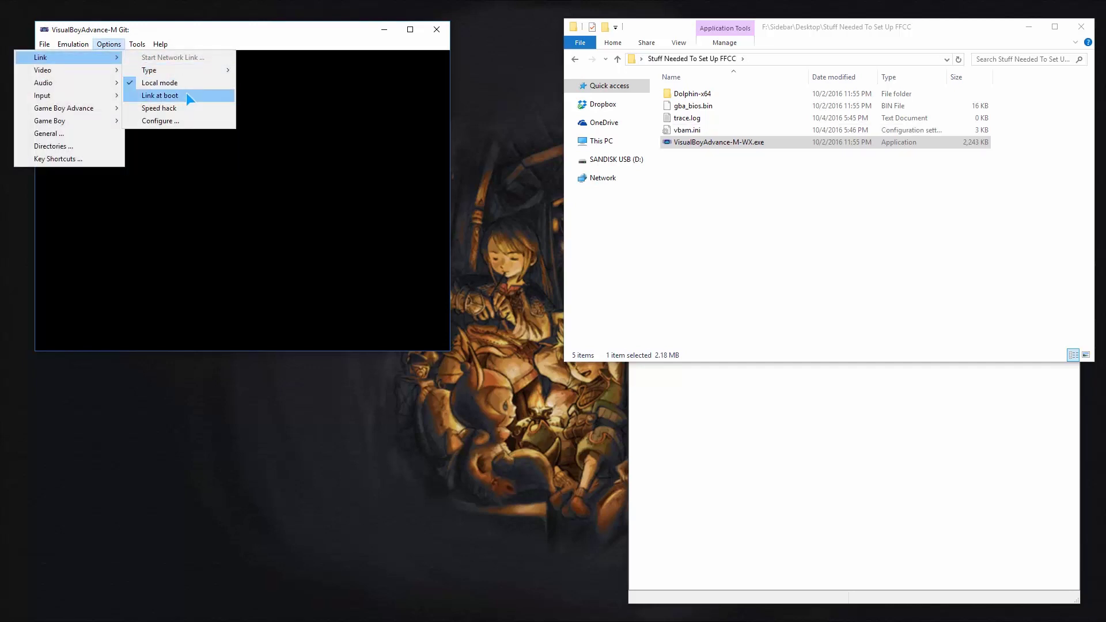
pyautogui.click(186, 96)
# Step: Verify the link settings and toggle pausing when the window is inactive
pyautogui.click(109, 44)
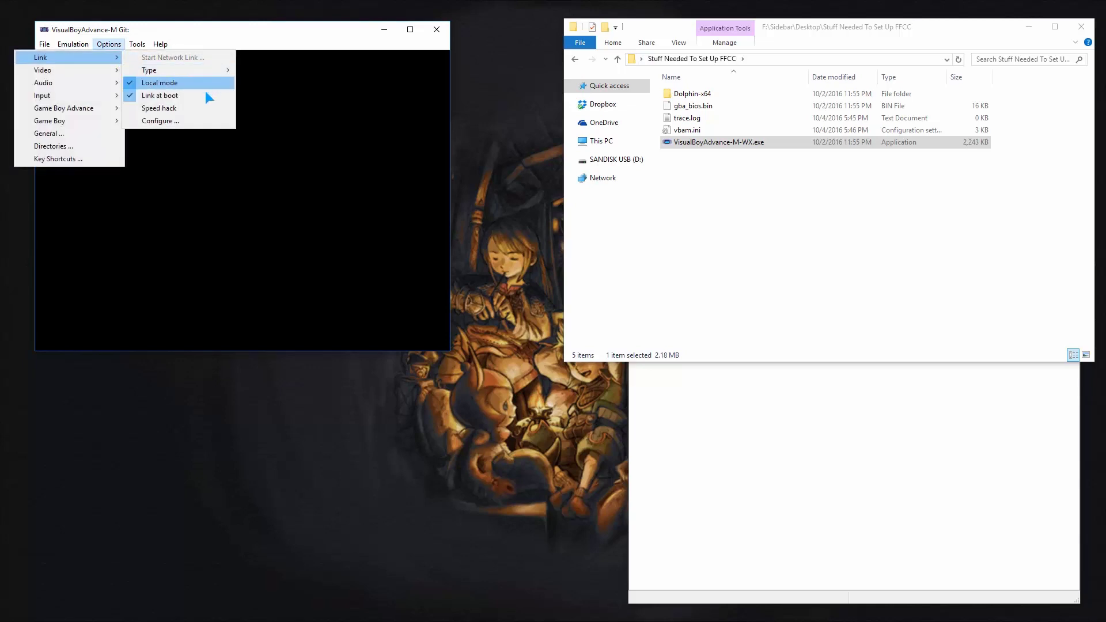
pyautogui.moveTo(177, 74)
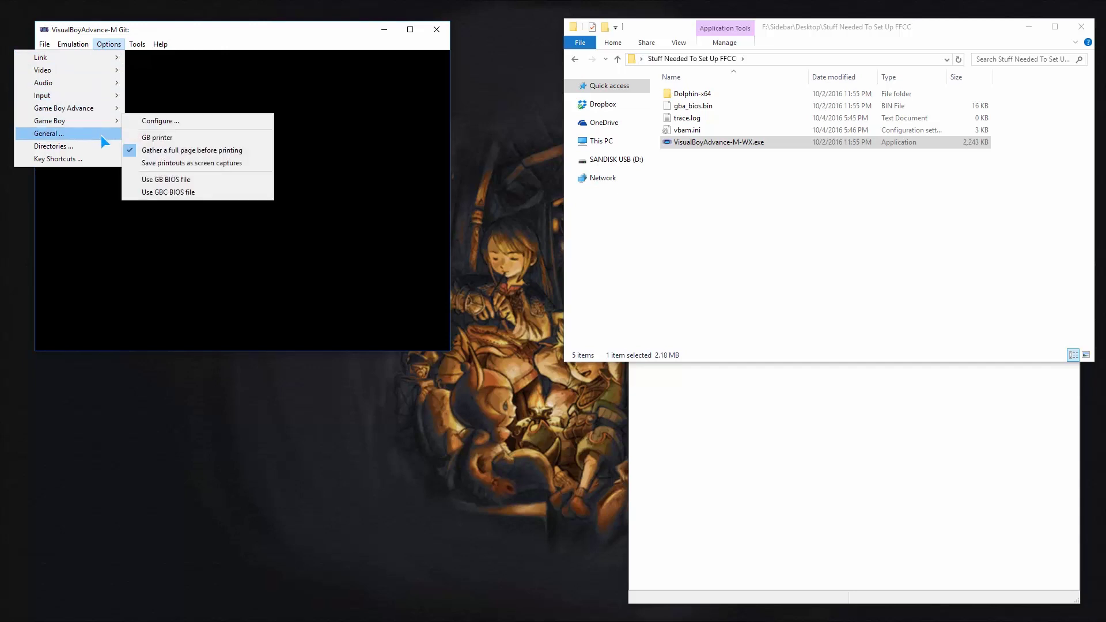
pyautogui.moveTo(74, 41)
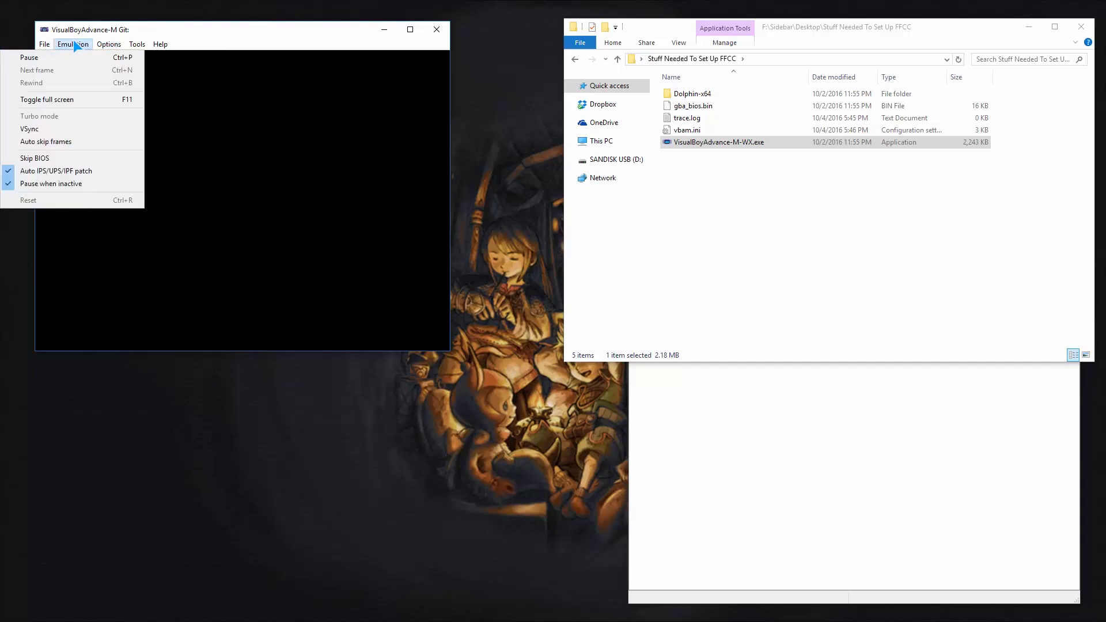
pyautogui.click(84, 184)
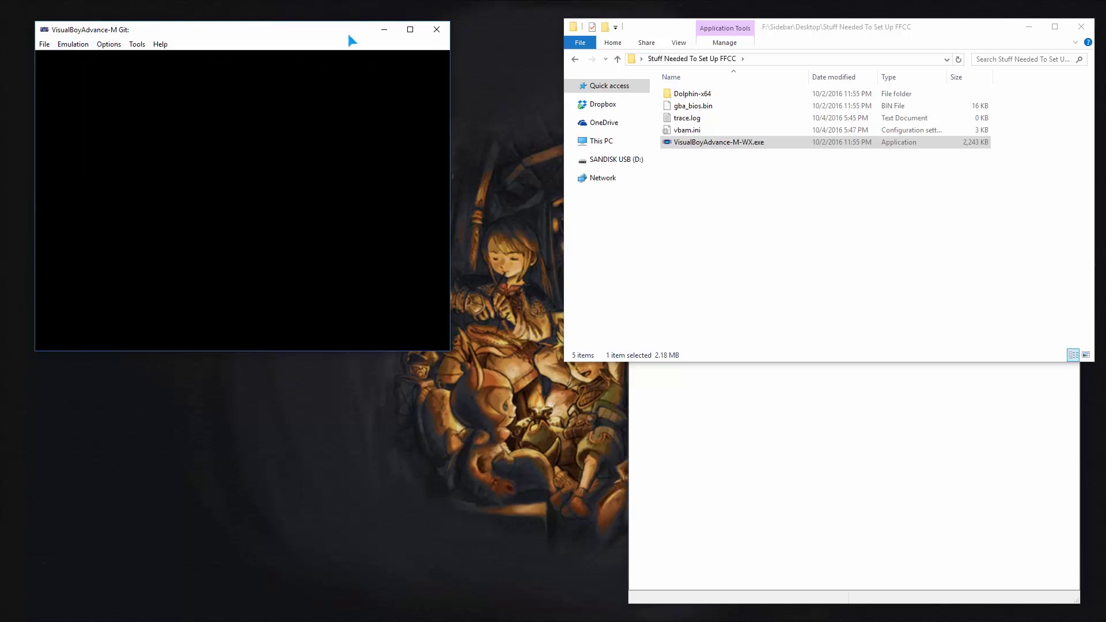
# Step: Launch a second VisualBoyAdvance-M window below, set its link type to GameCube, return to the first
pyautogui.doubleClick(723, 142)
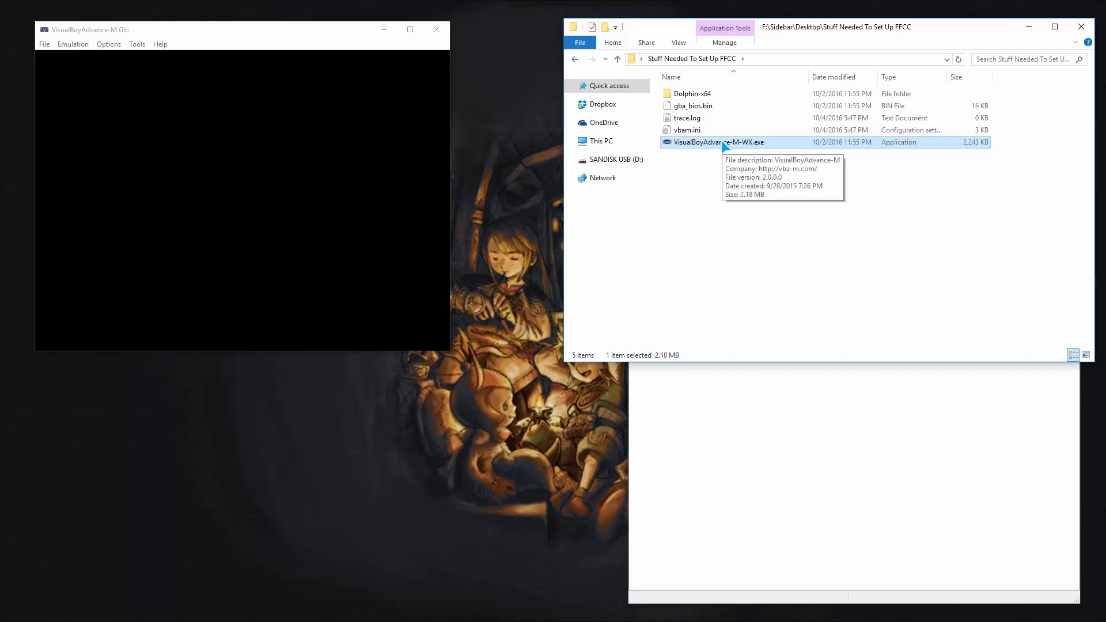
pyautogui.moveTo(275, 119); pyautogui.dragTo(279, 270)
pyautogui.click(195, 279)
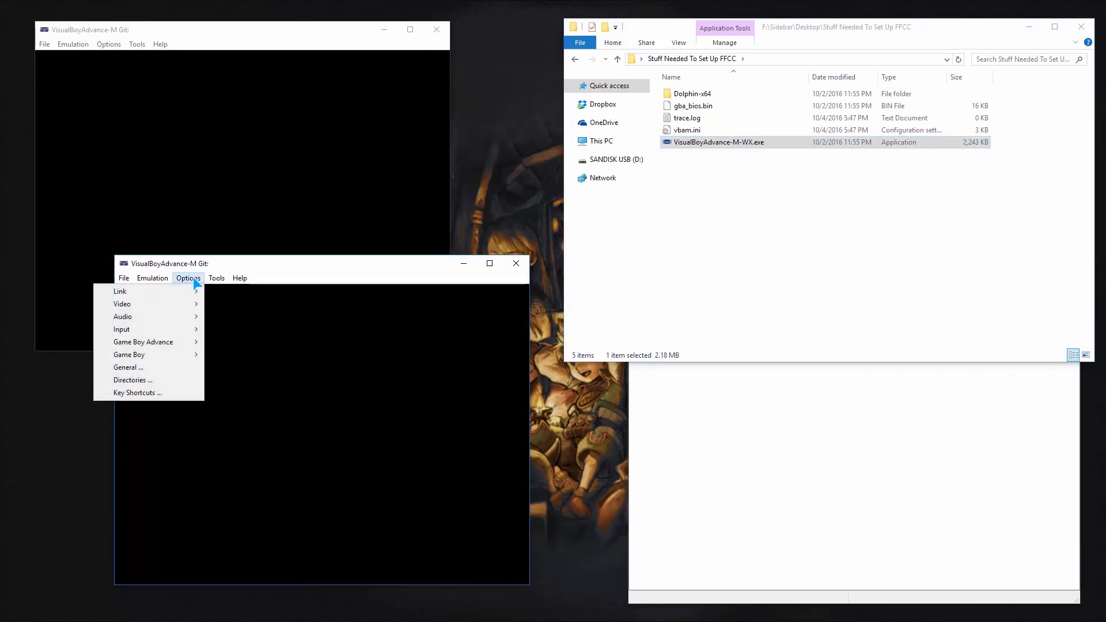
pyautogui.moveTo(184, 290)
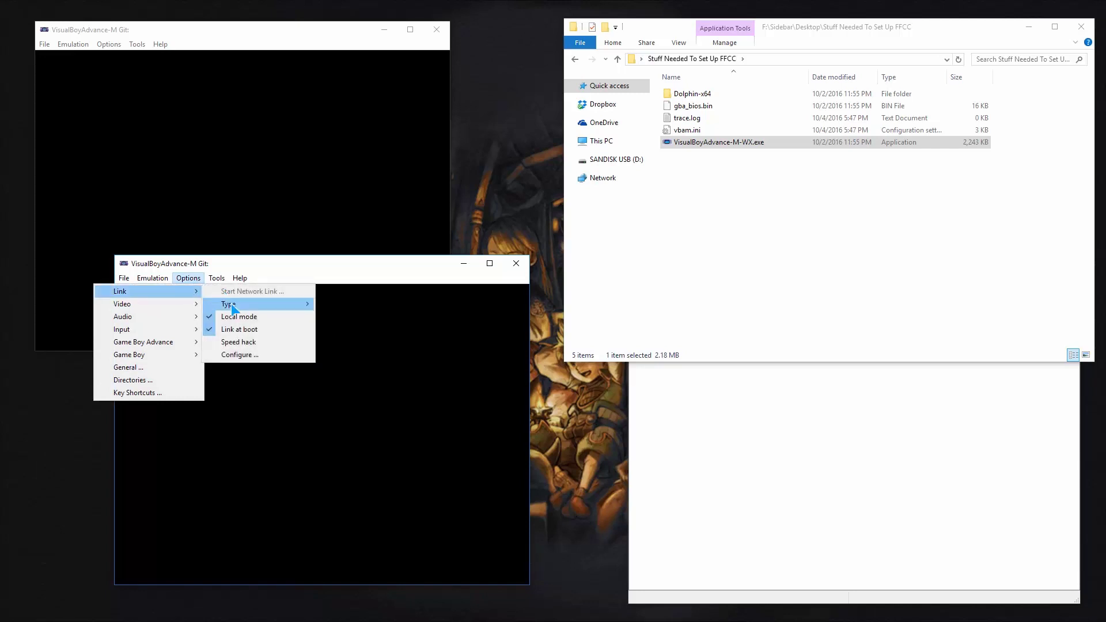
pyautogui.moveTo(227, 306)
pyautogui.click(156, 344)
pyautogui.click(173, 173)
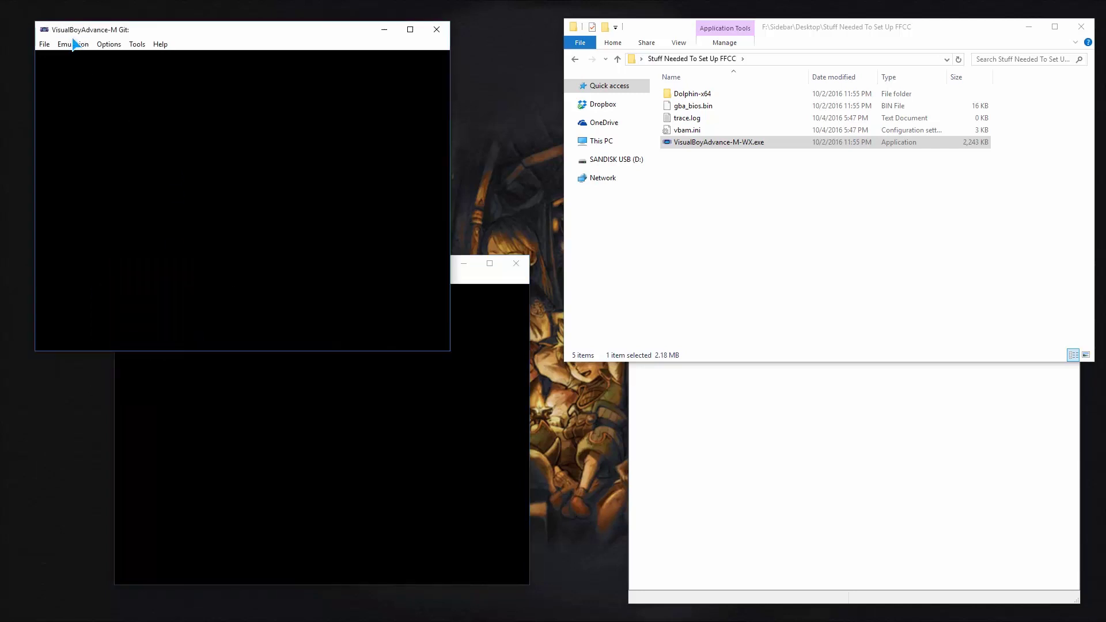
pyautogui.click(109, 44)
# Step: Keep Player 1's mapping as default in the first emulator's joypad configuration
pyautogui.moveTo(102, 61)
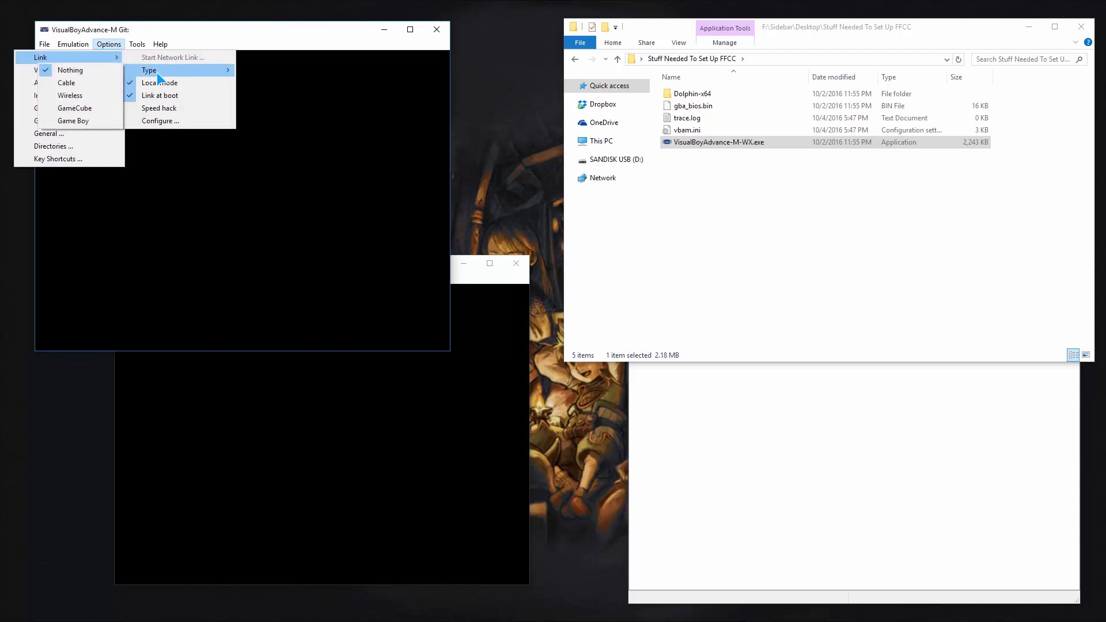
pyautogui.moveTo(110, 96)
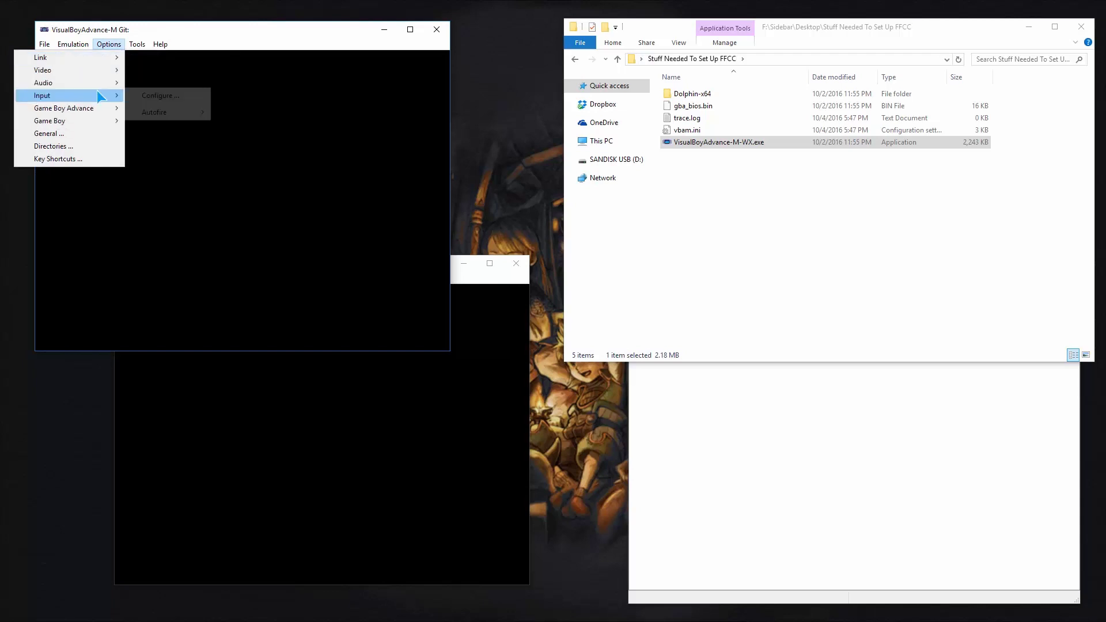
pyautogui.click(156, 100)
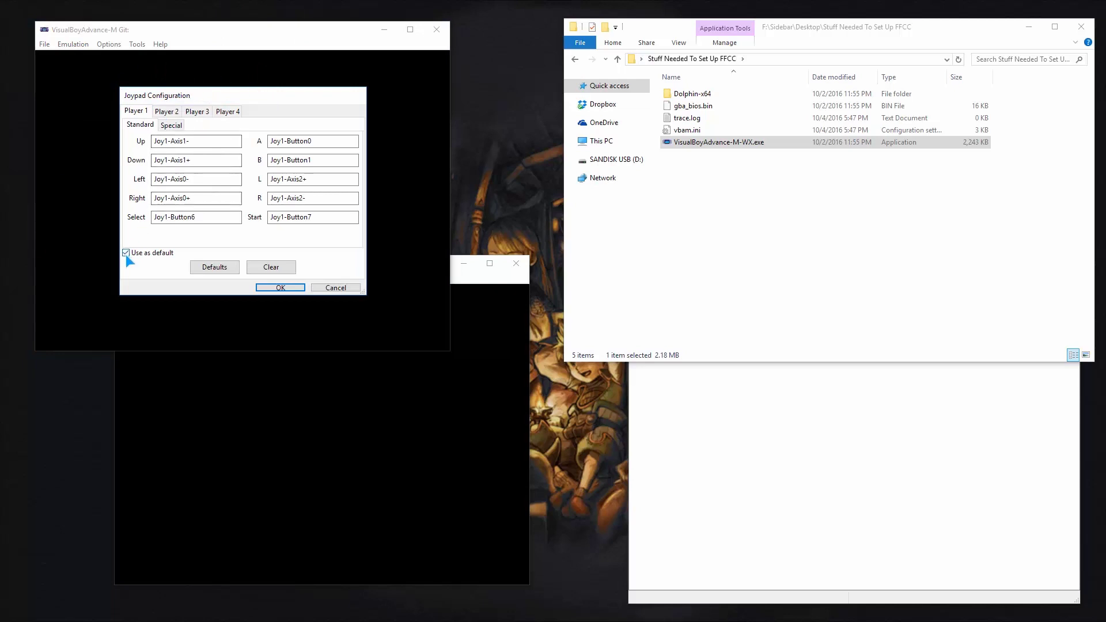
pyautogui.click(280, 287)
# Step: Open the second emulator's joypad configuration and switch it to Player 2's mapping
pyautogui.click(271, 427)
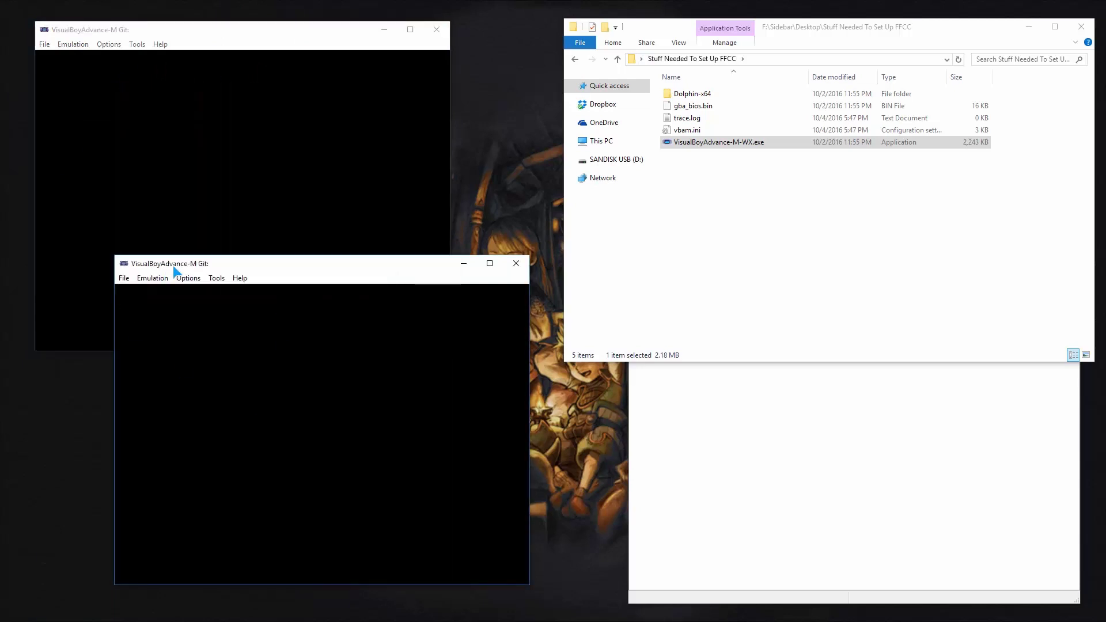
pyautogui.click(192, 279)
pyautogui.moveTo(168, 316)
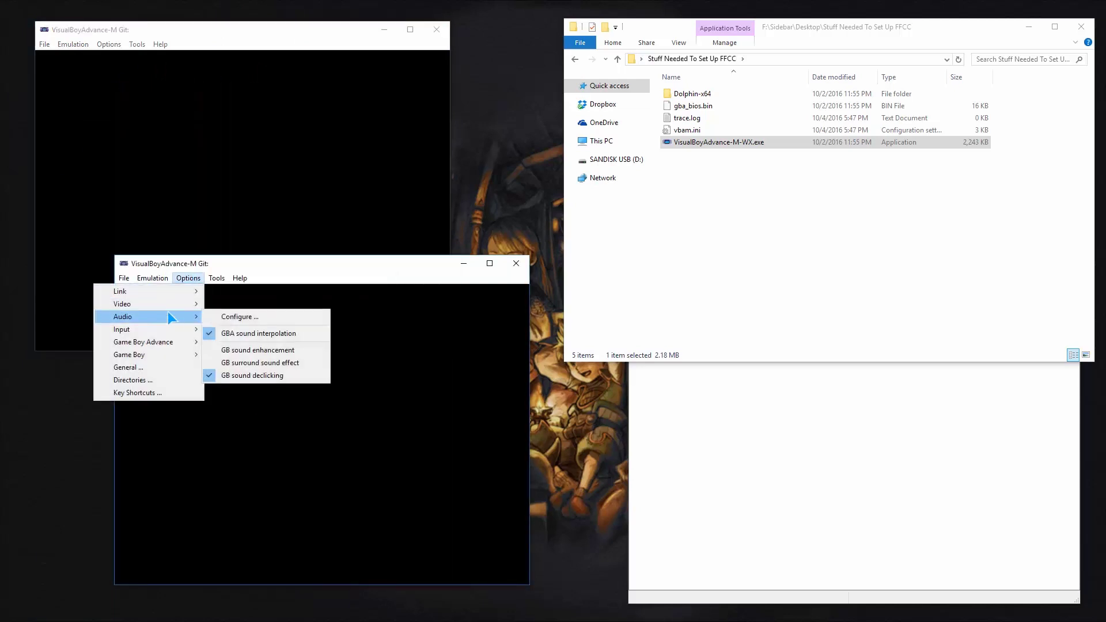
pyautogui.moveTo(192, 330)
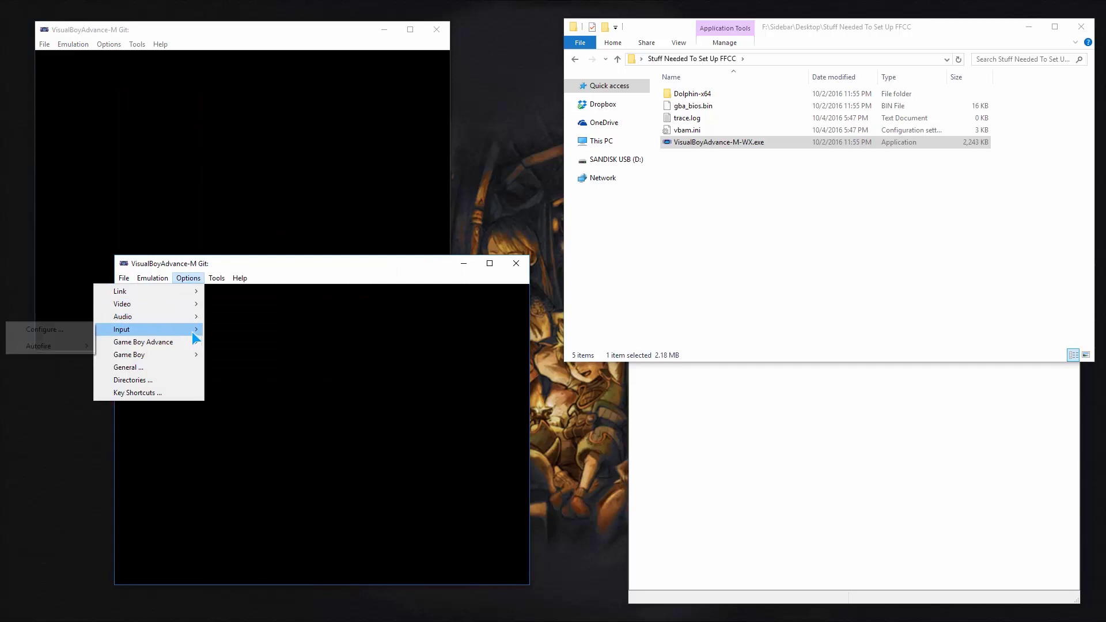
pyautogui.click(78, 330)
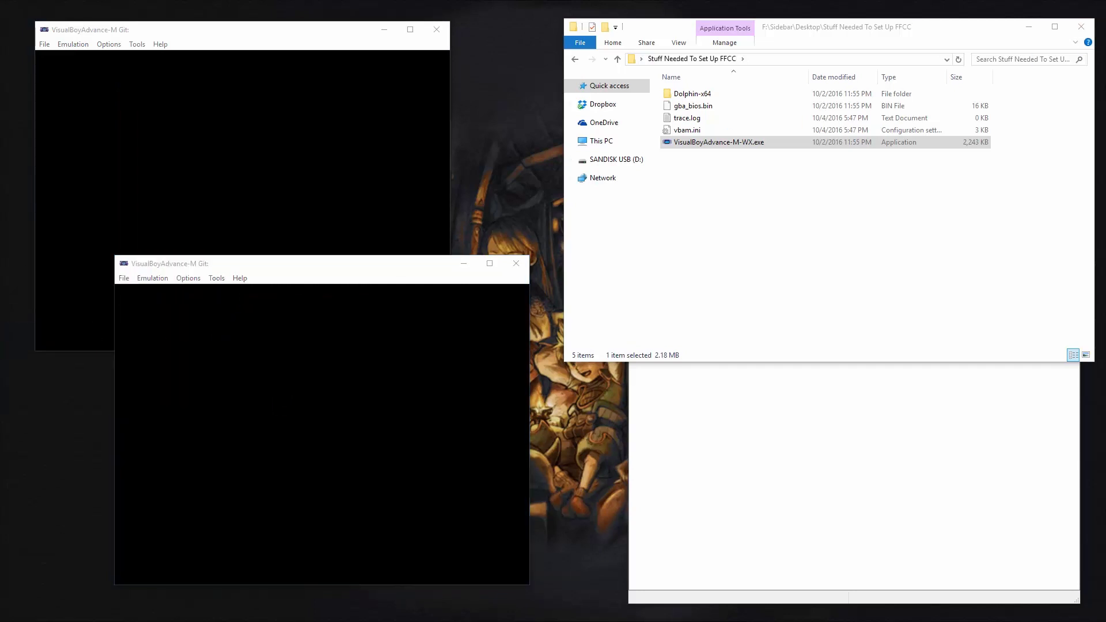
pyautogui.moveTo(260, 252); pyautogui.dragTo(163, 244)
pyautogui.click(208, 260)
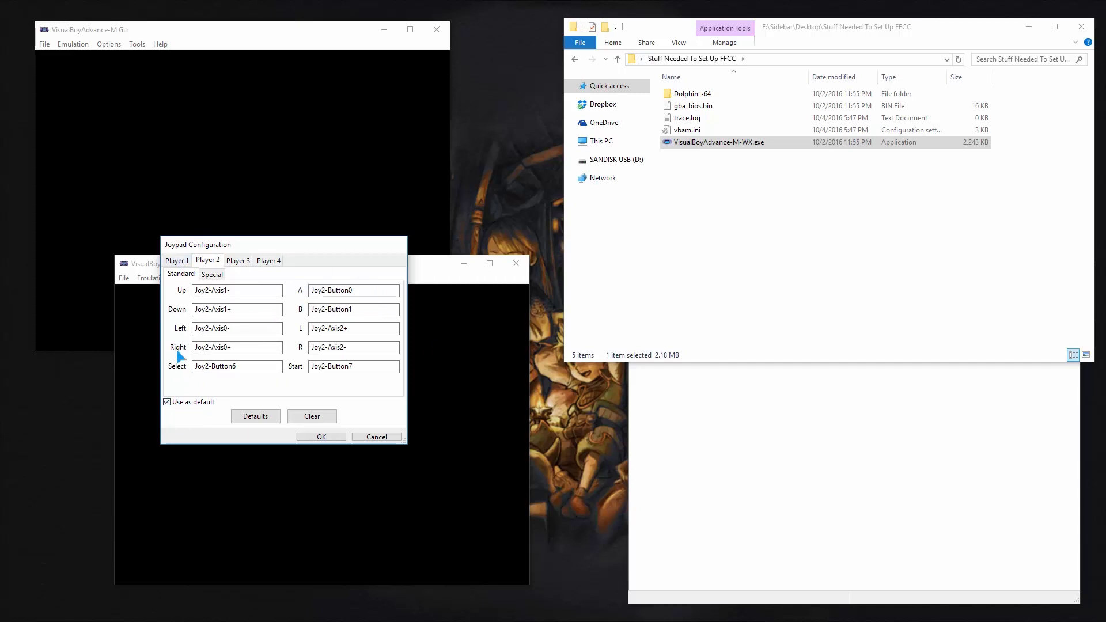
# Step: Confirm Player 2's Joy2 mapping as the second emulator's default
pyautogui.click(321, 438)
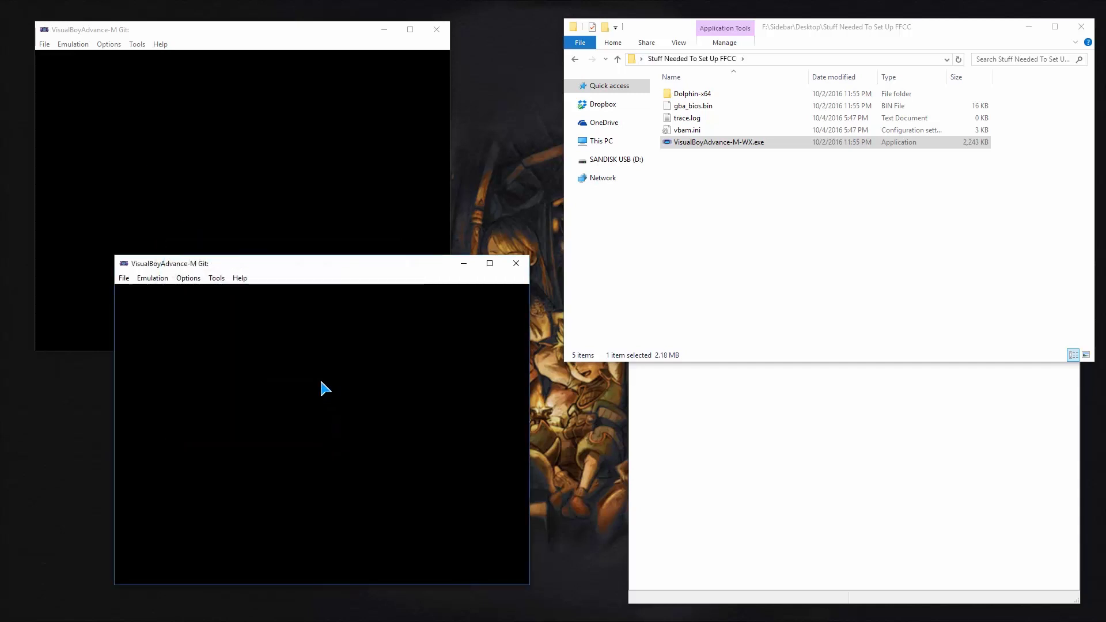
pyautogui.click(248, 136)
pyautogui.click(385, 369)
pyautogui.click(345, 202)
# Step: Select FINAL FANTASY Crystal Chronicles in Dolphin's game list and play it
pyautogui.click(742, 429)
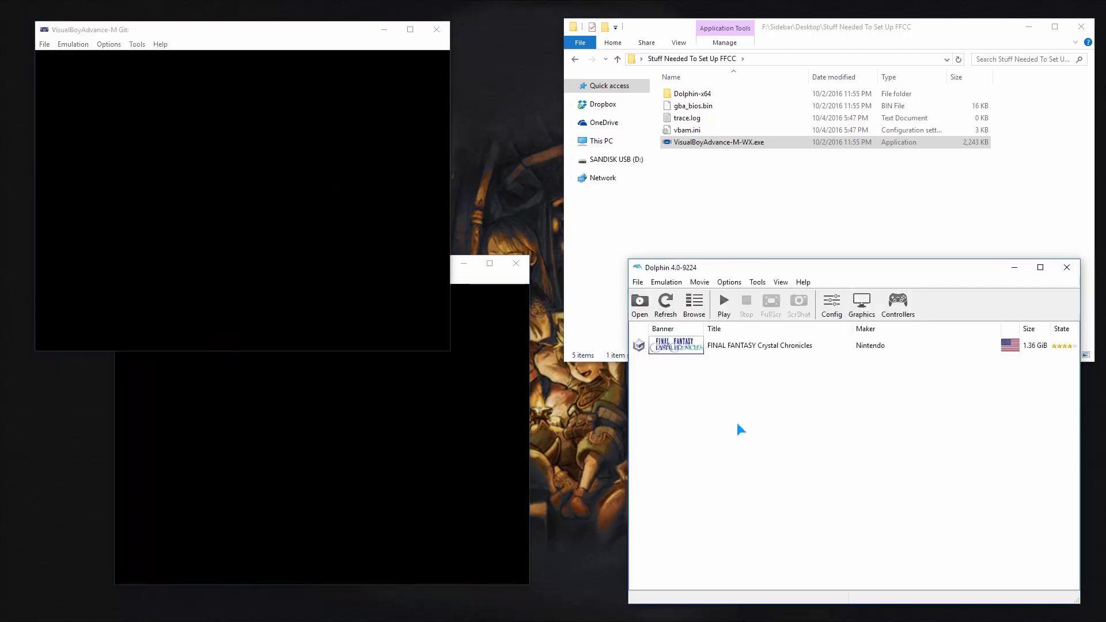
pyautogui.click(761, 348)
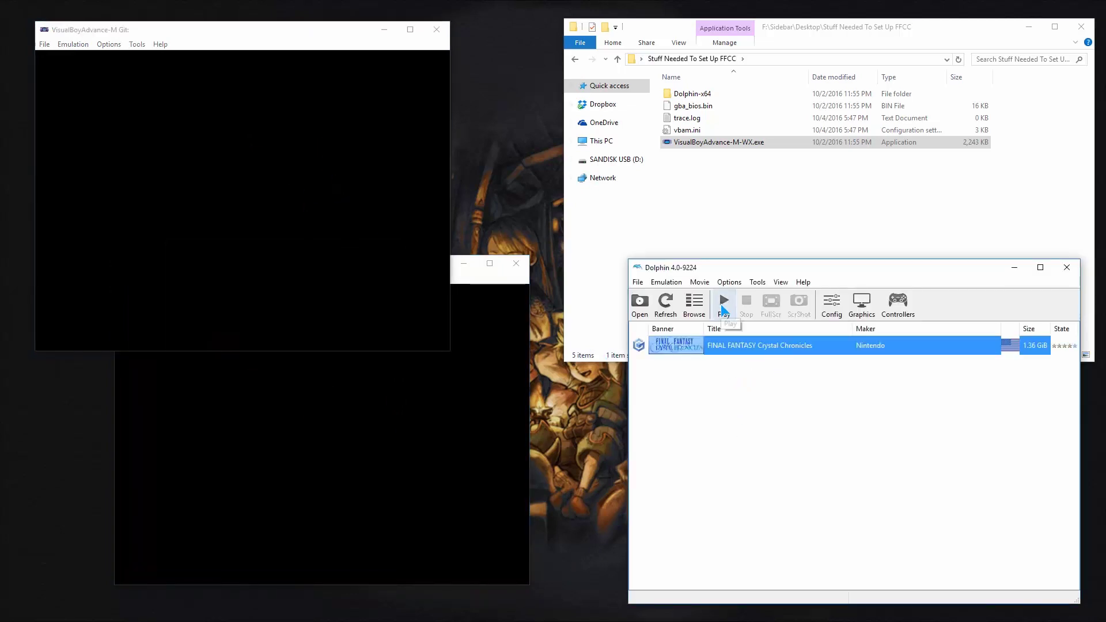
pyautogui.click(724, 304)
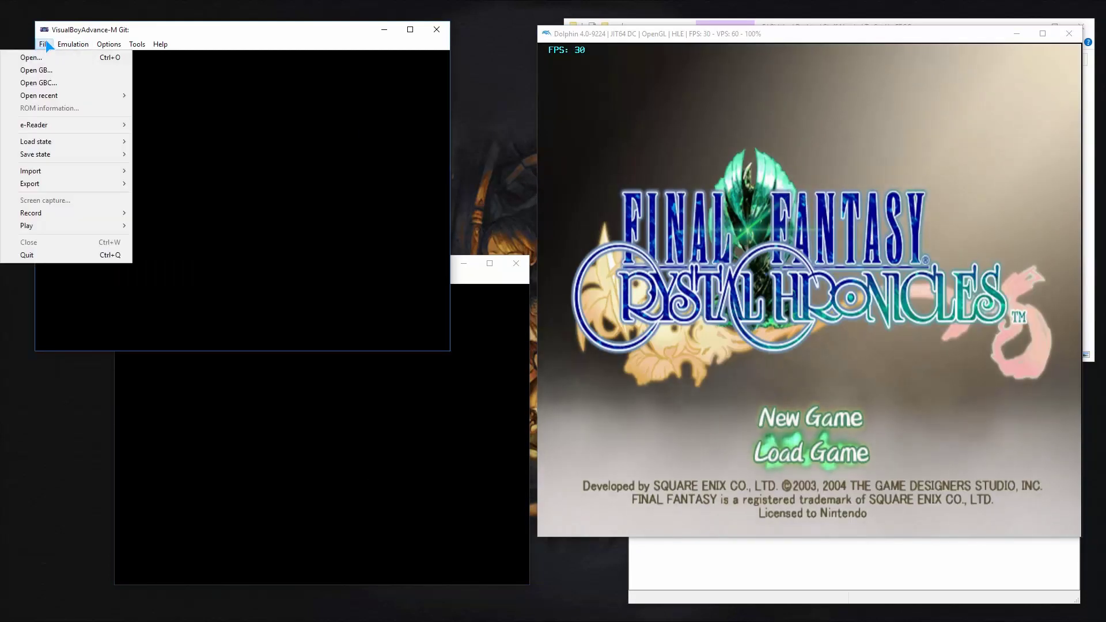
# Step: Load gba_bios.bin into the first VisualBoyAdvance-M window
pyautogui.click(61, 70)
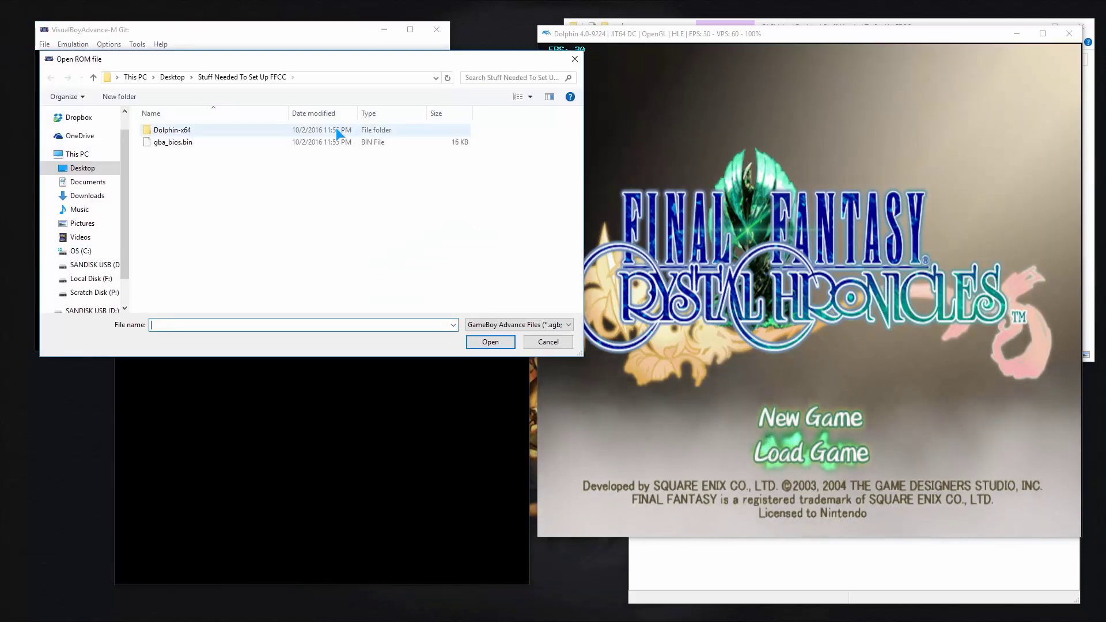
pyautogui.click(193, 142)
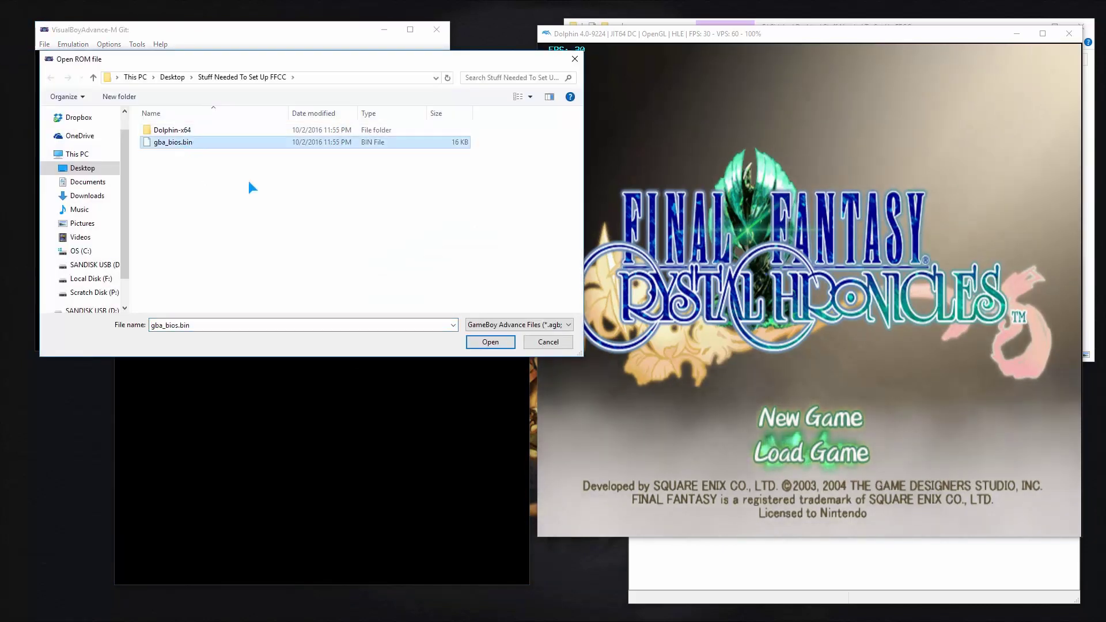
pyautogui.click(490, 342)
# Step: Move the second emulator window right and load gba_bios.bin into it
pyautogui.click(230, 261)
pyautogui.moveTo(230, 261); pyautogui.dragTo(610, 200)
pyautogui.click(504, 214)
pyautogui.click(475, 229)
pyautogui.click(956, 513)
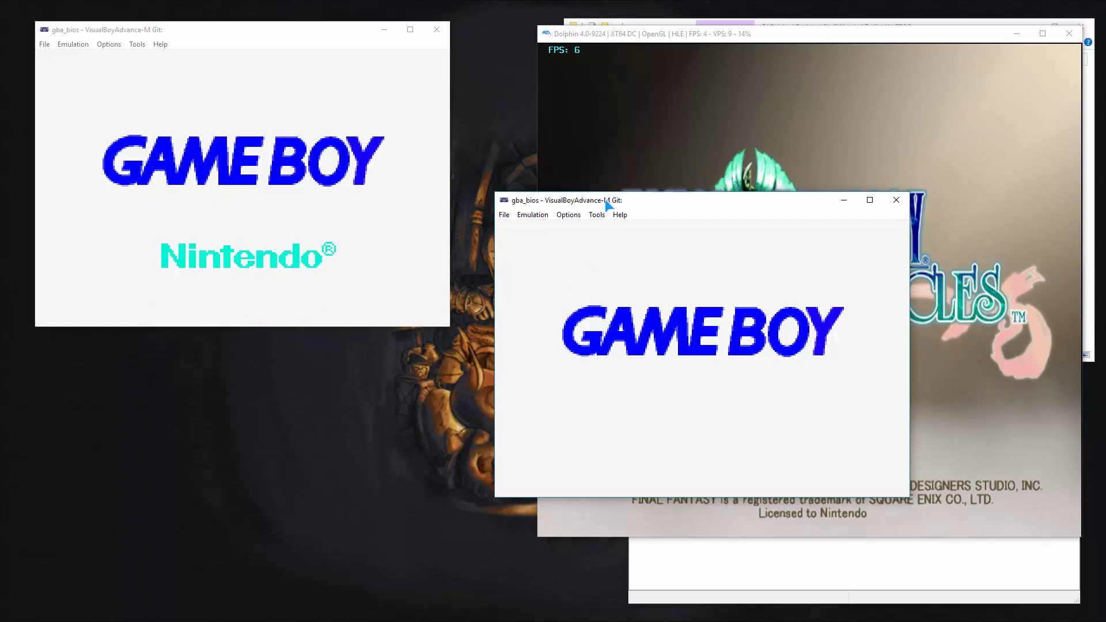
# Step: Arrange the red and blue emulator windows on the left, uncovering Dolphin
pyautogui.moveTo(608, 203); pyautogui.dragTo(171, 311)
pyautogui.moveTo(151, 30); pyautogui.dragTo(154, 17)
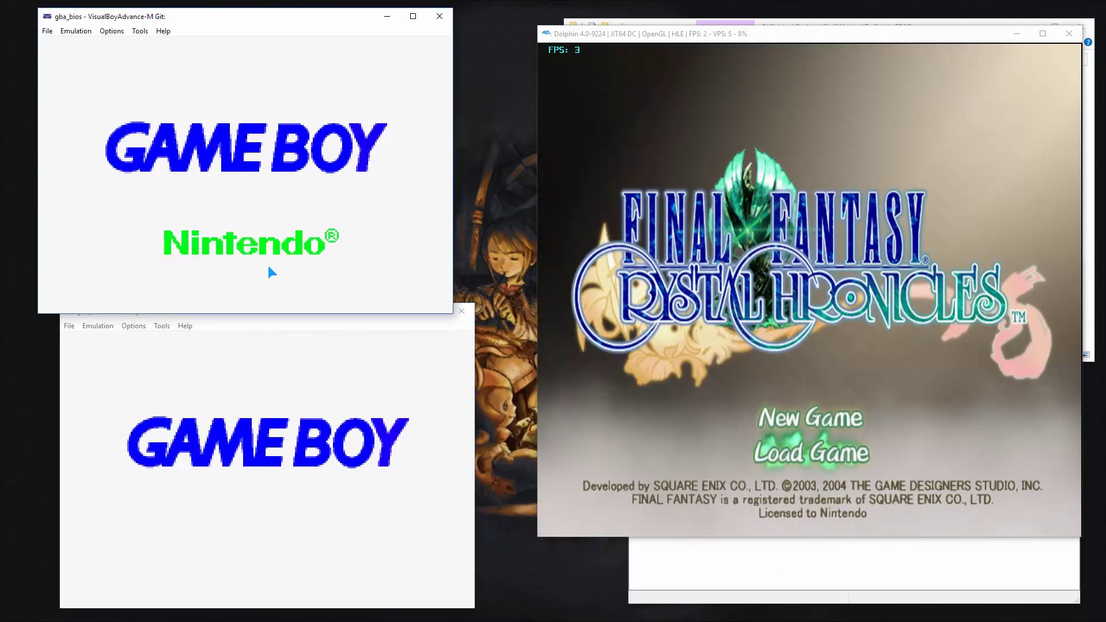
pyautogui.click(213, 322)
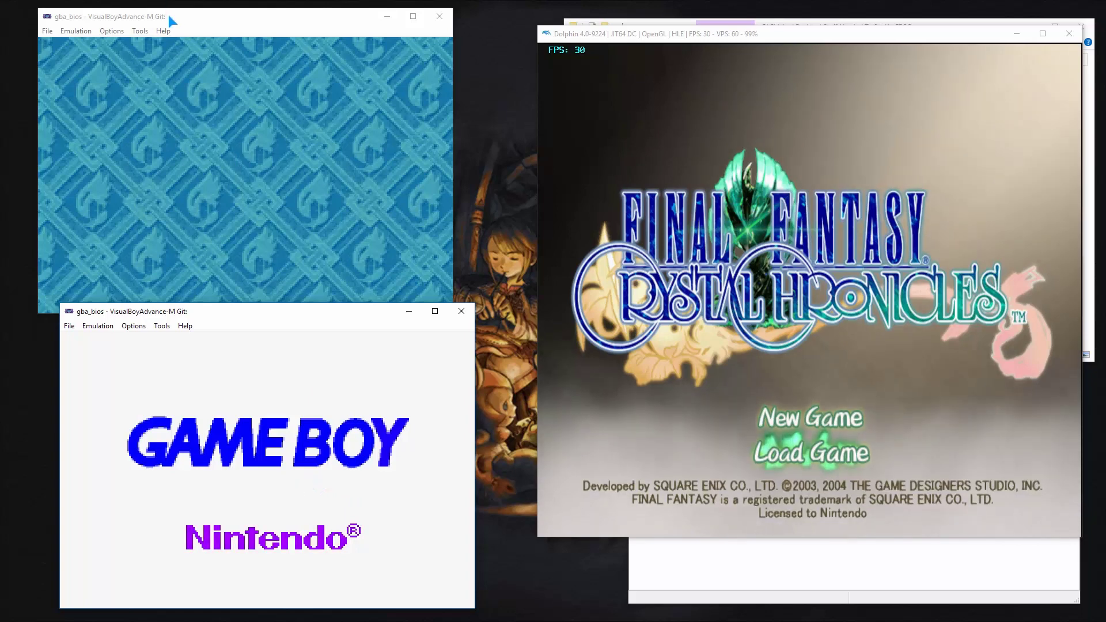
pyautogui.click(168, 15)
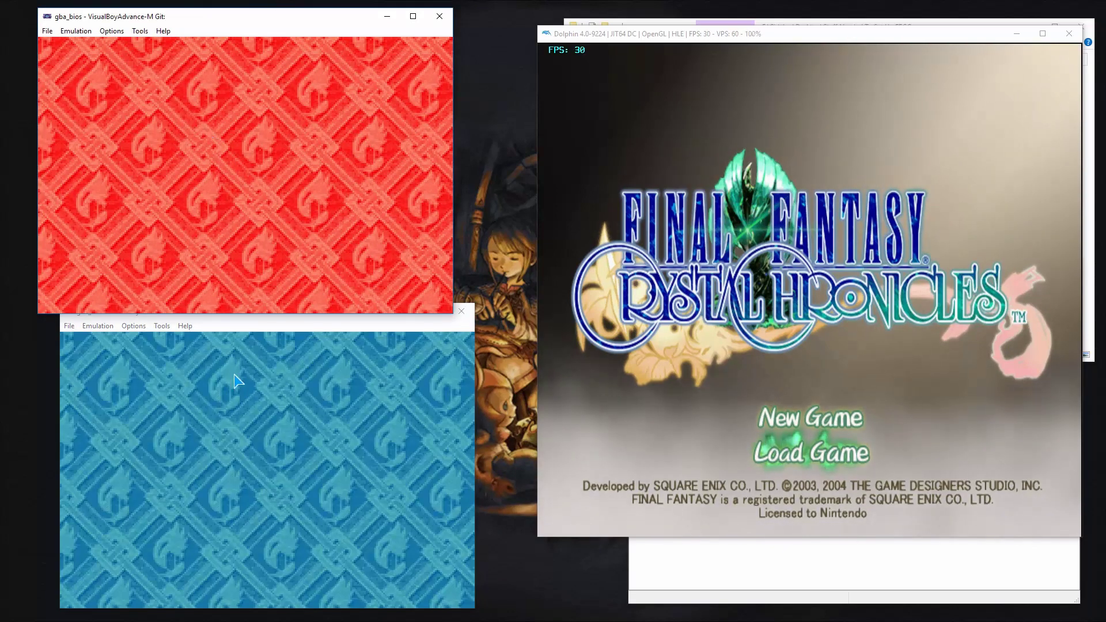
pyautogui.click(236, 380)
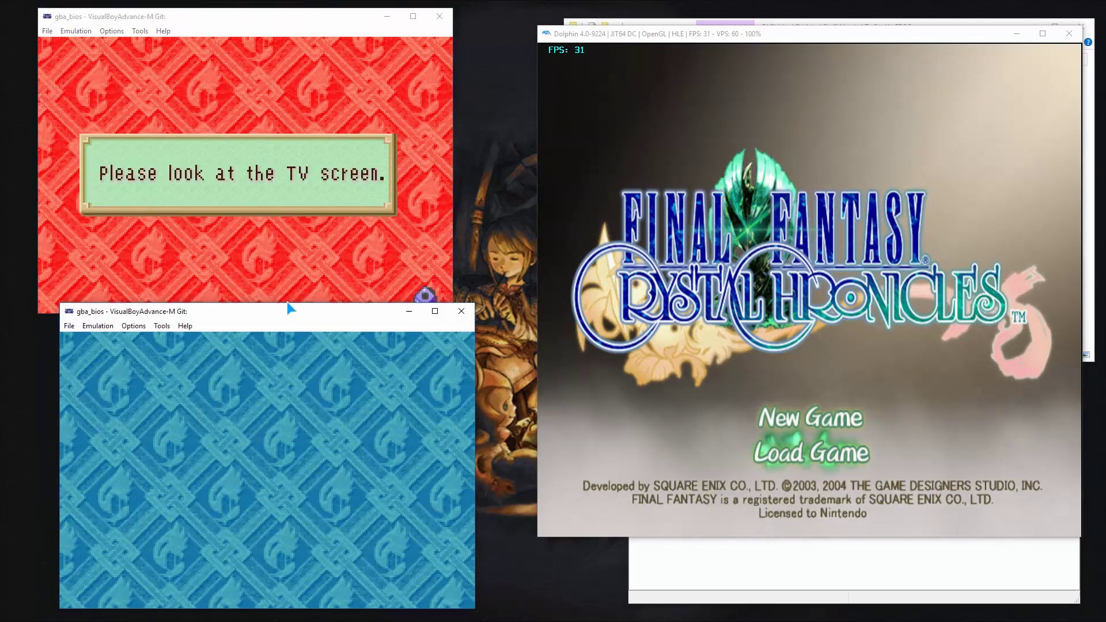
pyautogui.click(365, 231)
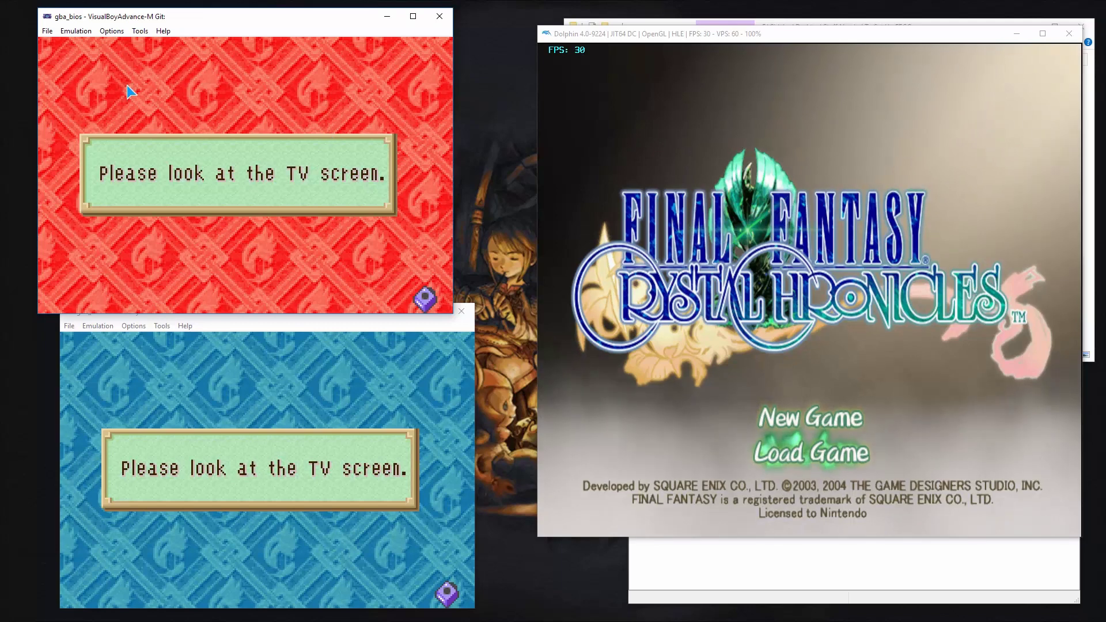
# Step: Set the red-screen emulator's joypad configuration to use Player 2 as default
pyautogui.click(104, 32)
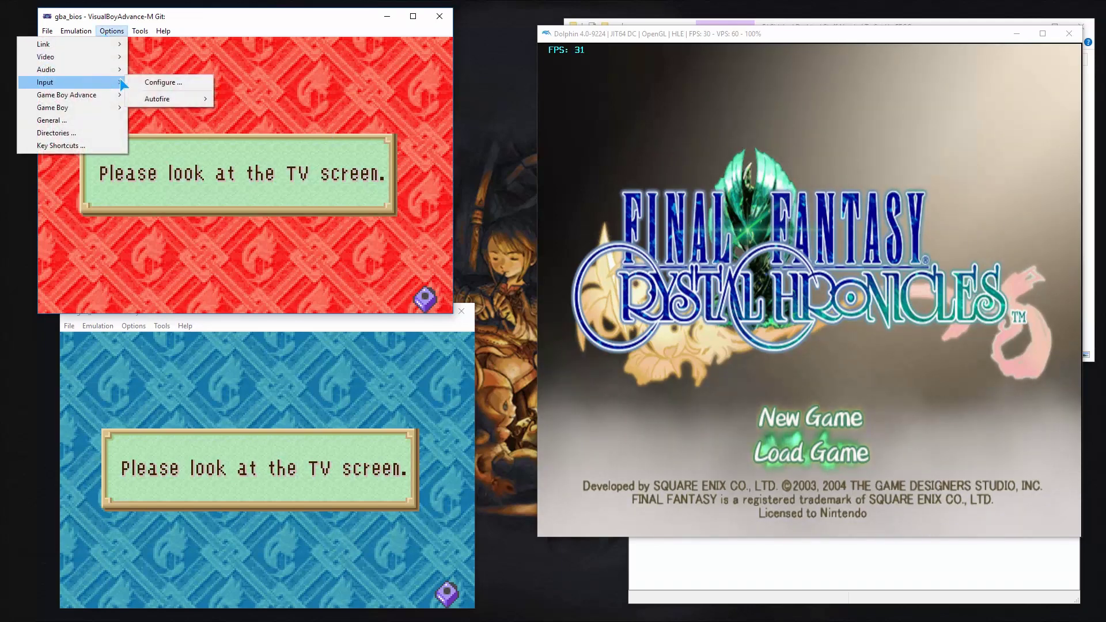
pyautogui.click(155, 82)
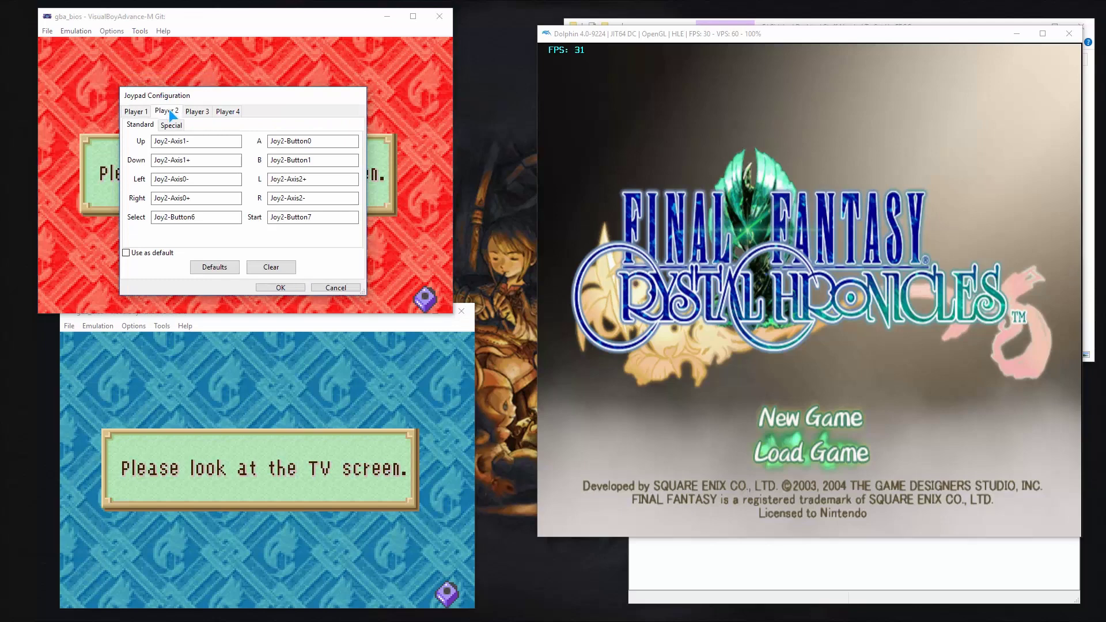
pyautogui.click(125, 253)
pyautogui.click(279, 288)
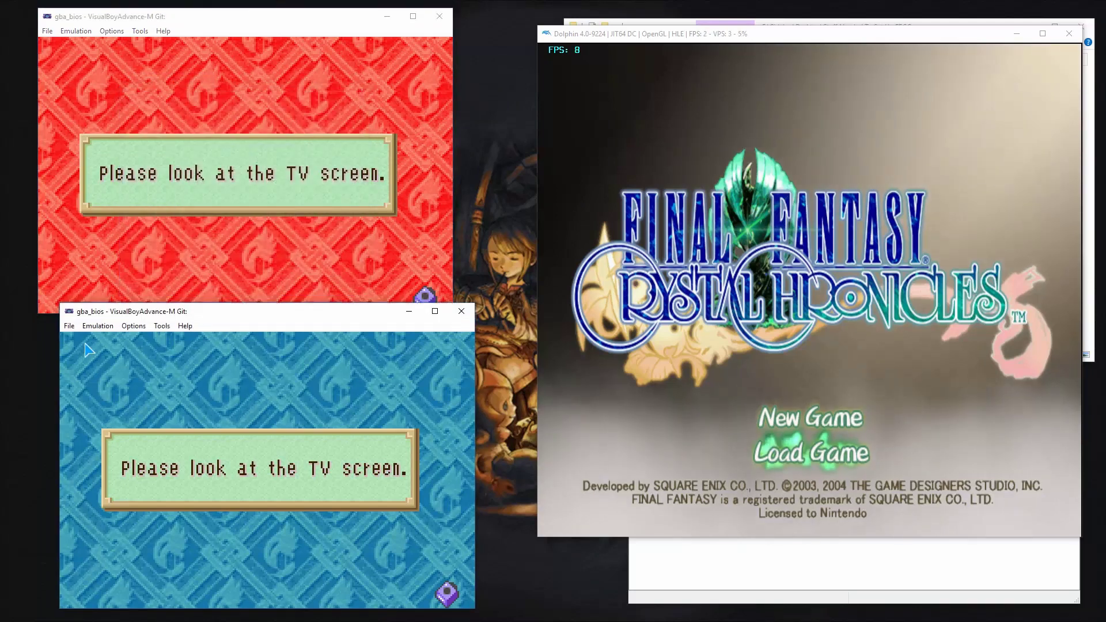
# Step: Set the blue-screen emulator's joypad configuration to use Player 1 as default
pyautogui.click(134, 326)
pyautogui.moveTo(120, 341)
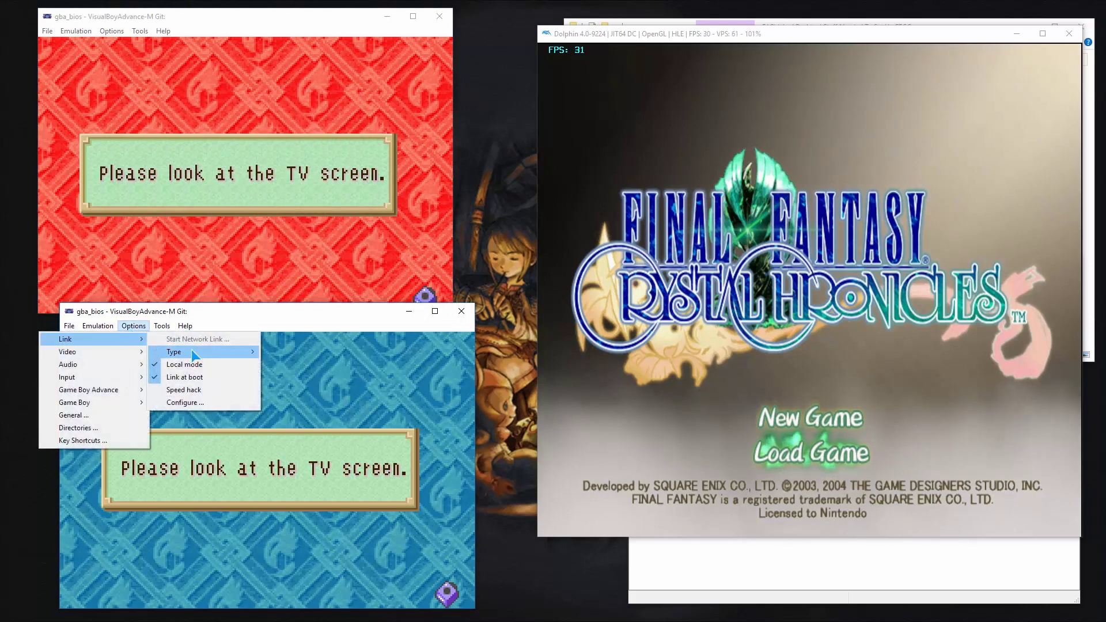
pyautogui.moveTo(114, 380)
pyautogui.click(167, 375)
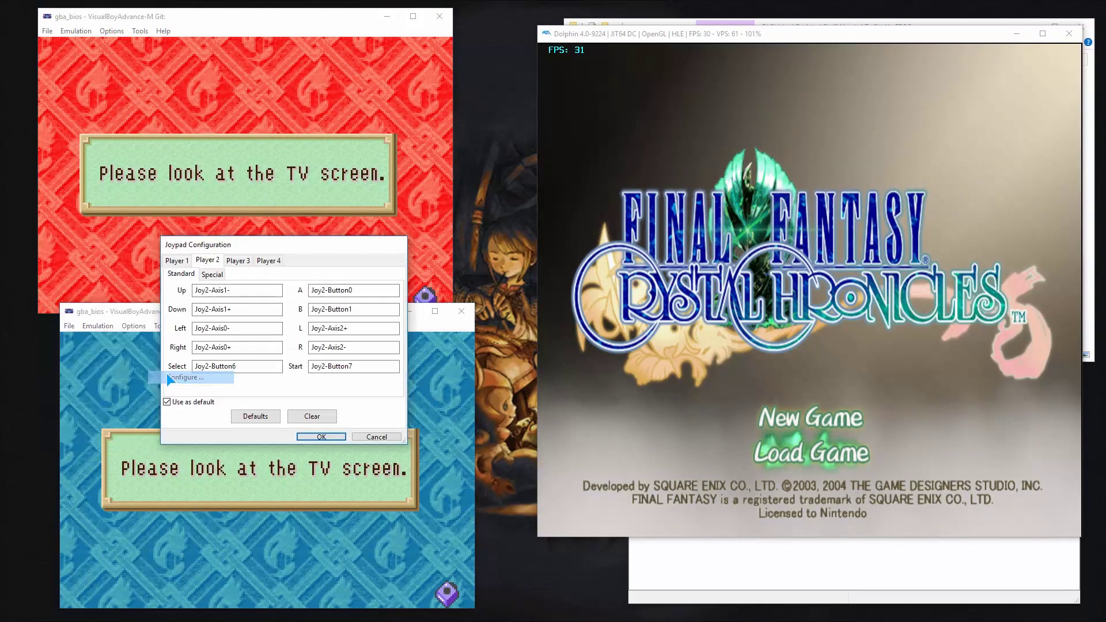
pyautogui.click(176, 261)
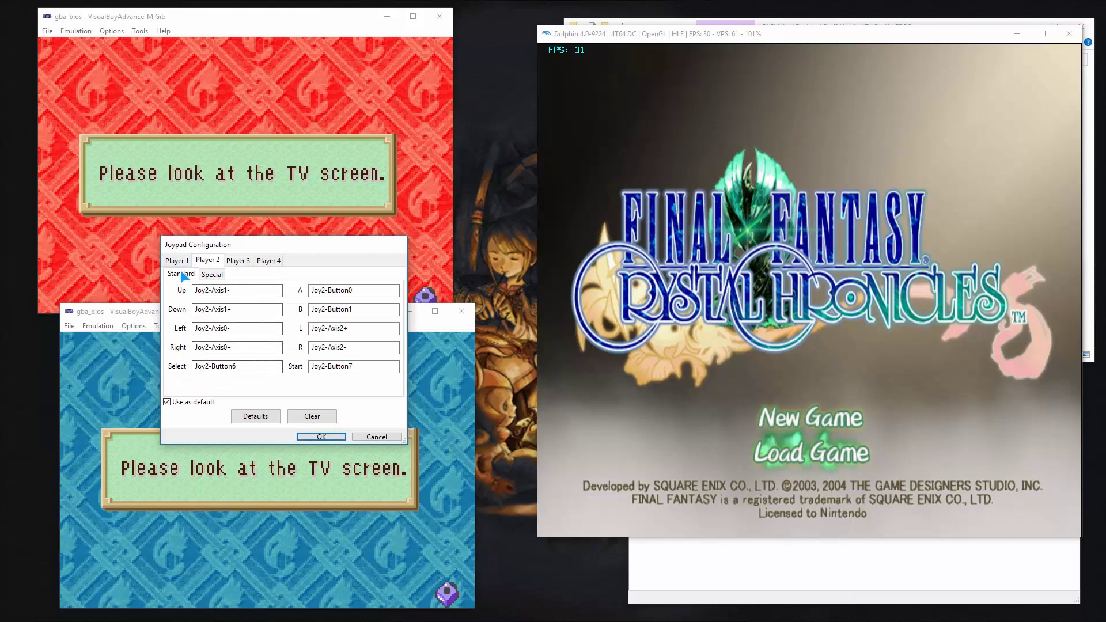
pyautogui.click(167, 402)
pyautogui.click(168, 402)
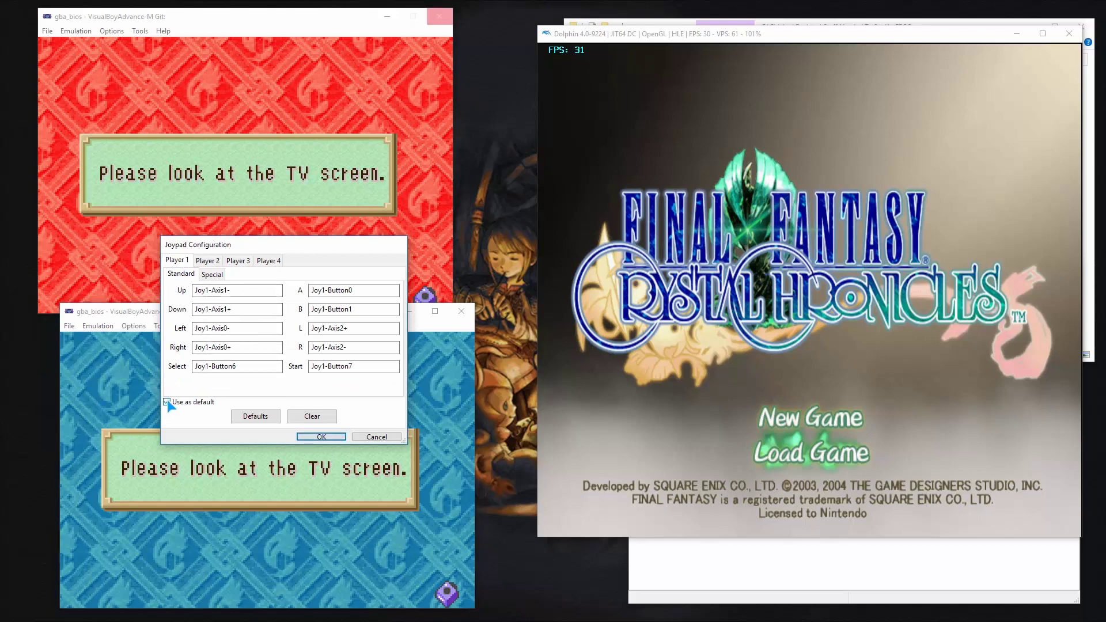
pyautogui.click(308, 436)
# Step: Move the blue window to the top left and the red window up-left, blue in front
pyautogui.moveTo(131, 316); pyautogui.dragTo(114, 32)
pyautogui.moveTo(459, 324); pyautogui.dragTo(410, 299)
pyautogui.click(265, 156)
# Step: Choose Load Game, confirm the mode, pick memory card Slot A and load the Tipa save in slot 1
pyautogui.click(588, 230)
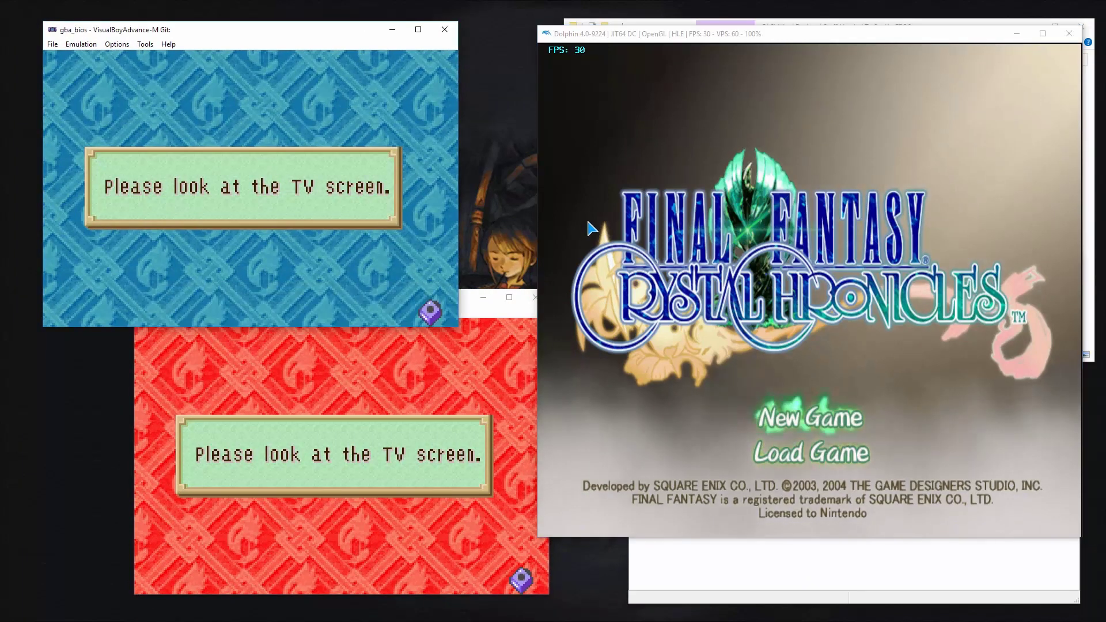
pyautogui.press('Down')
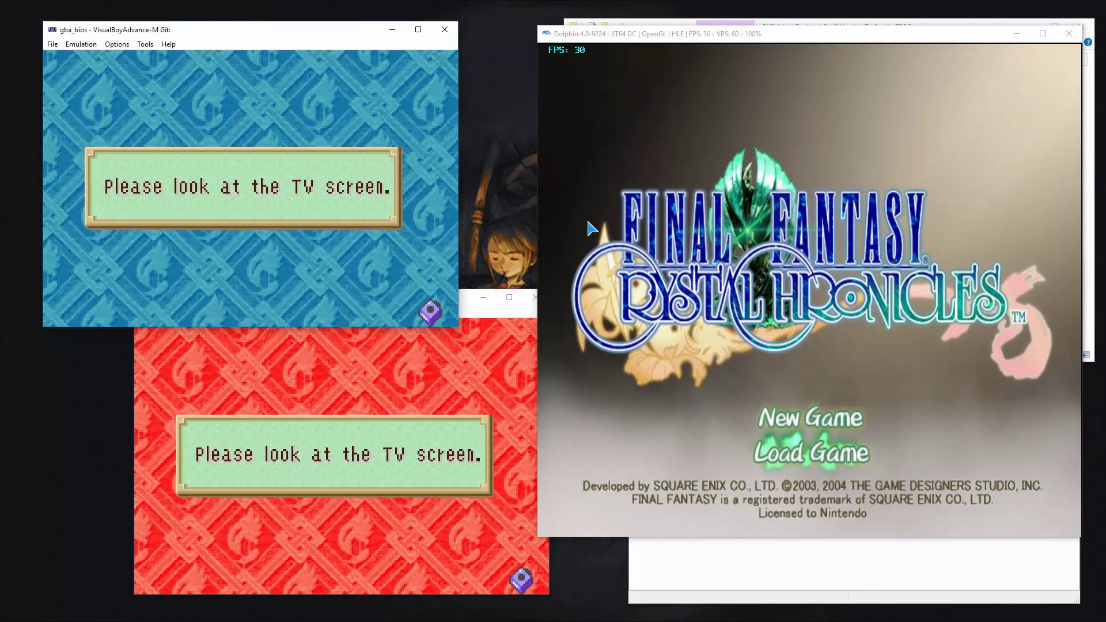
pyautogui.press('Return')
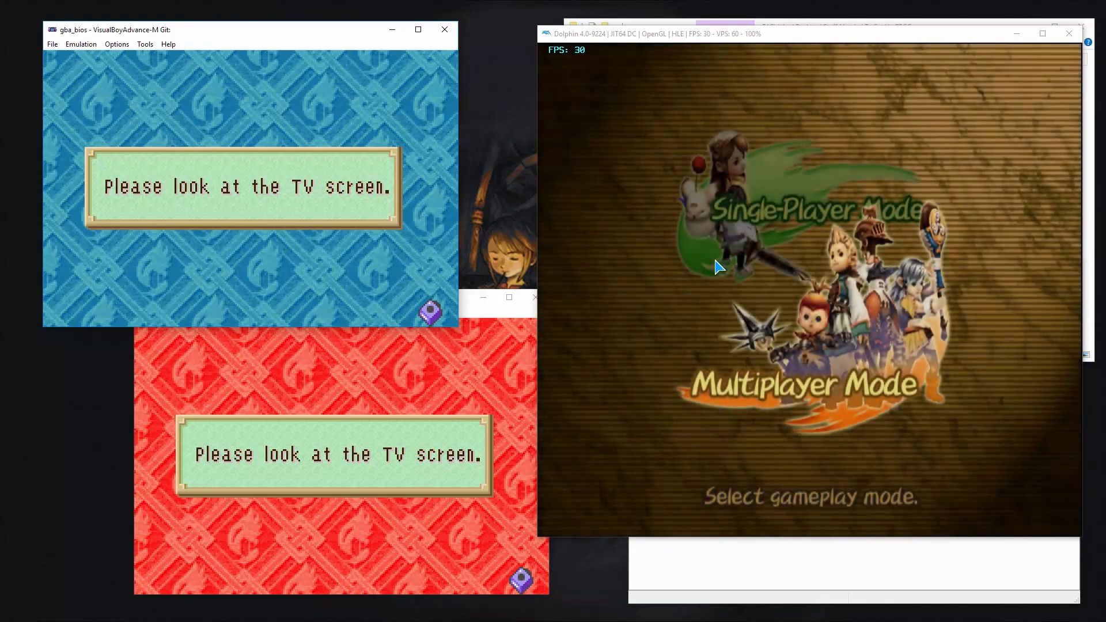
pyautogui.press('Return')
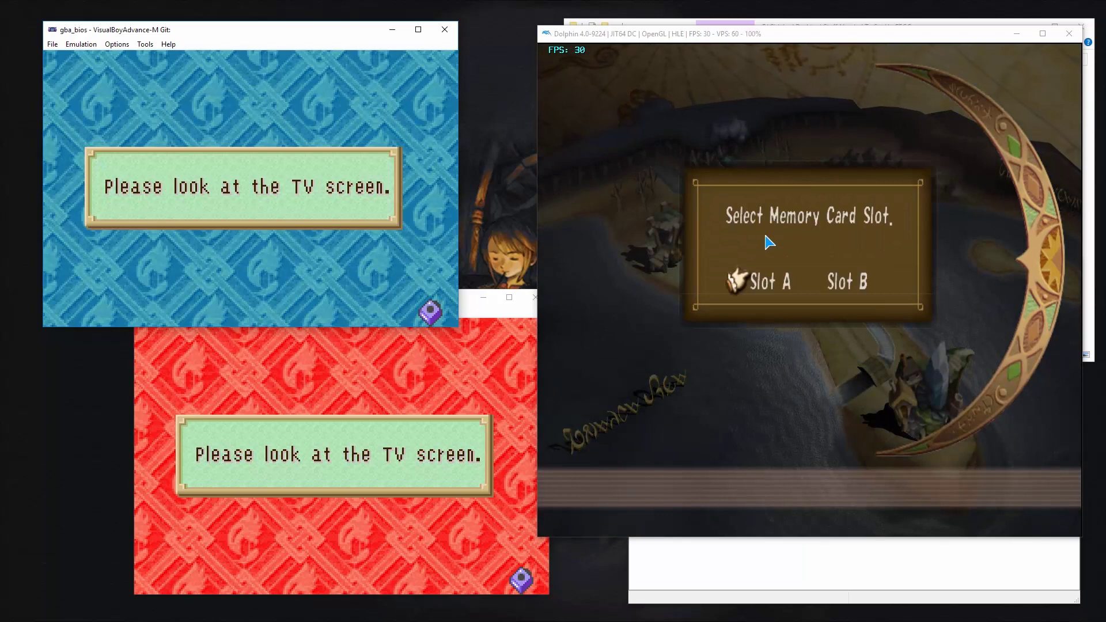
pyautogui.press('Return')
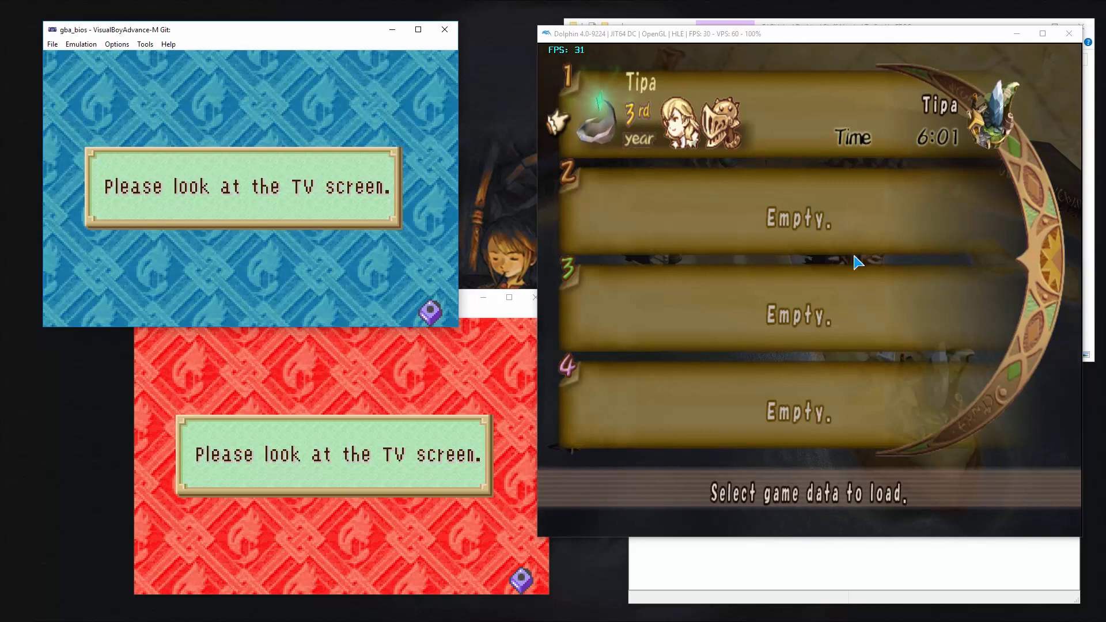
pyautogui.press('Return')
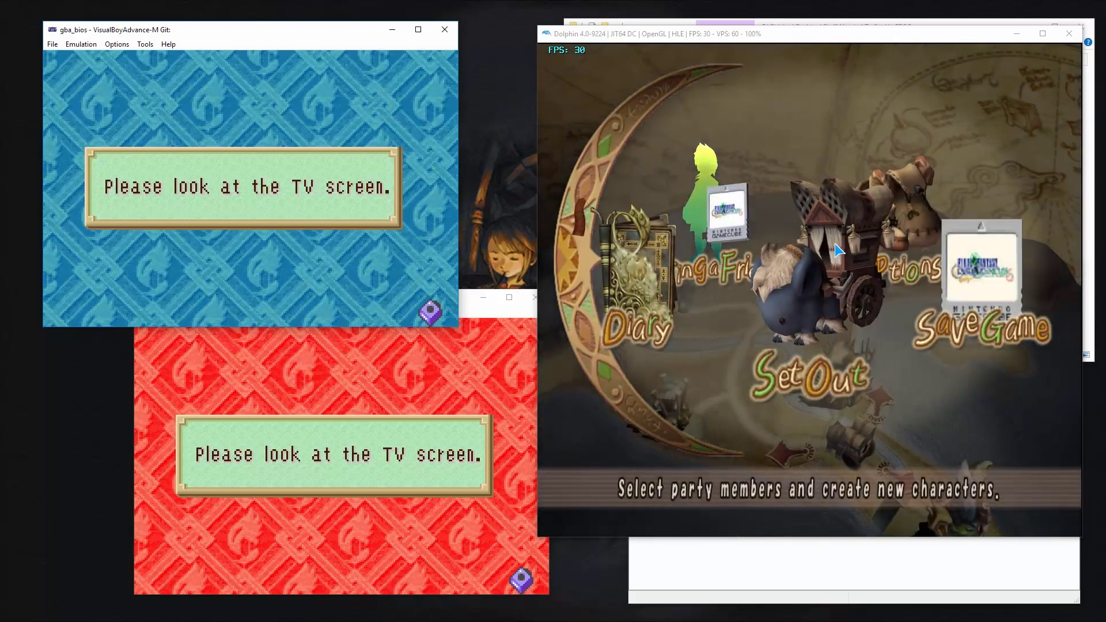
# Step: Choose Set Out with Punk B and OnlyGuy as the party and go to the world map
pyautogui.press('Up')
pyautogui.press('Return')
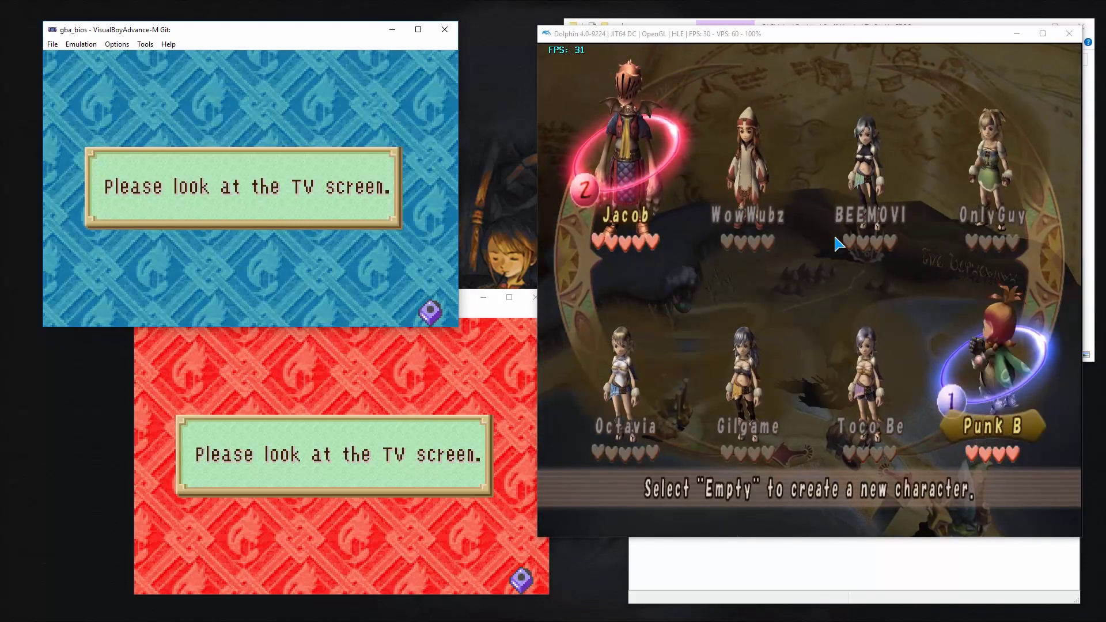
pyautogui.press('Right')
pyautogui.press('Right')
pyautogui.press('Right')
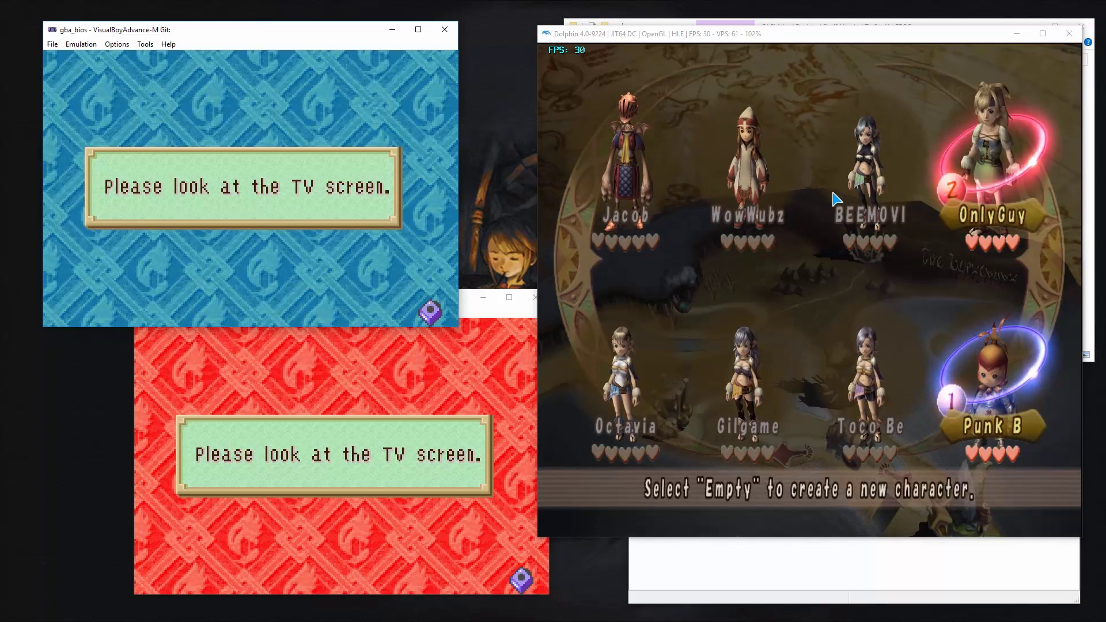
pyautogui.press('Return')
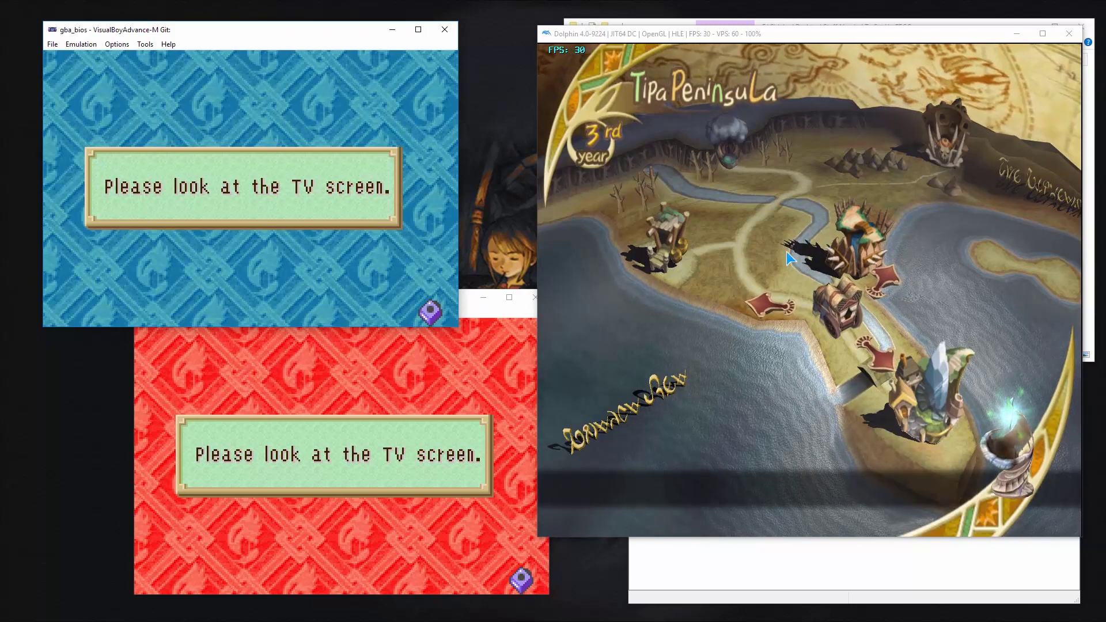
# Step: Bring both GBA windows forward and enter River Belle Path from the blue GBA
pyautogui.click(349, 416)
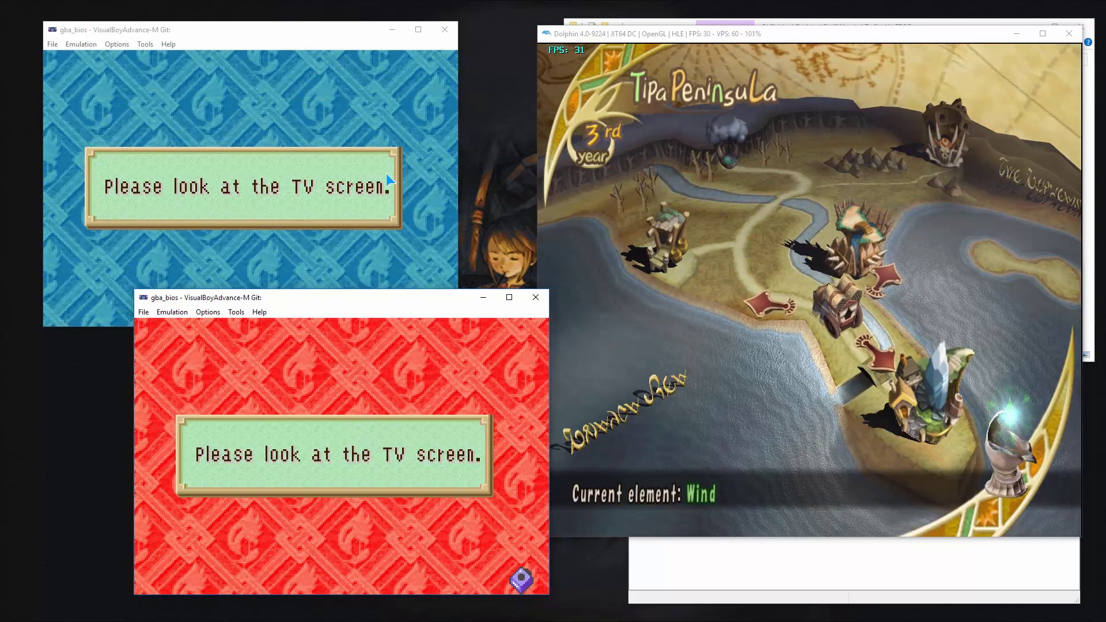
pyautogui.click(330, 158)
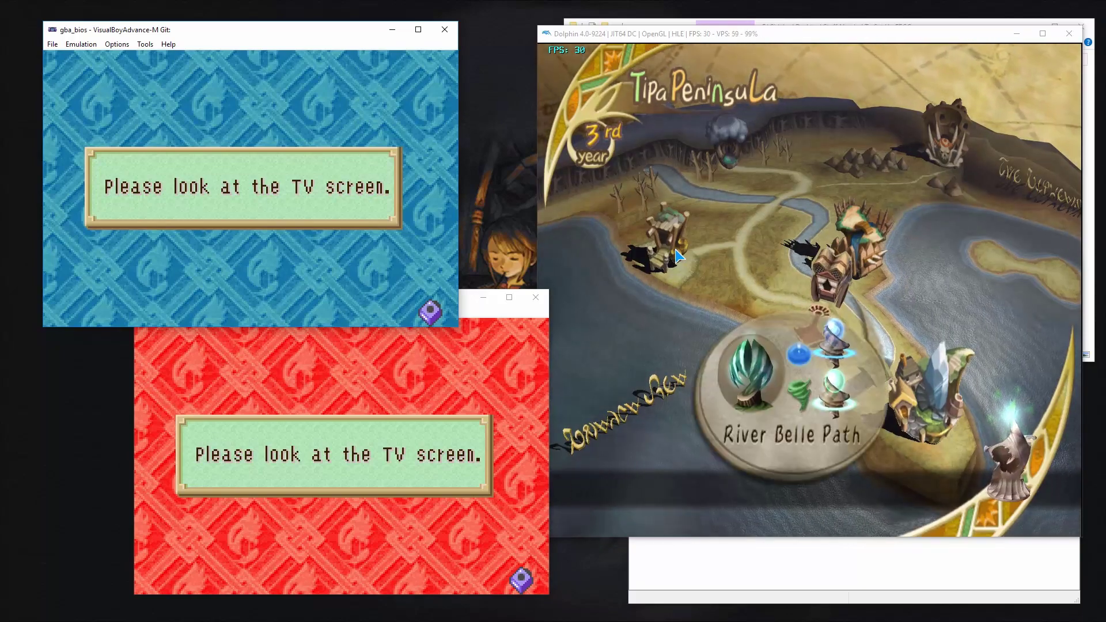
pyautogui.press('z')
pyautogui.press('z')
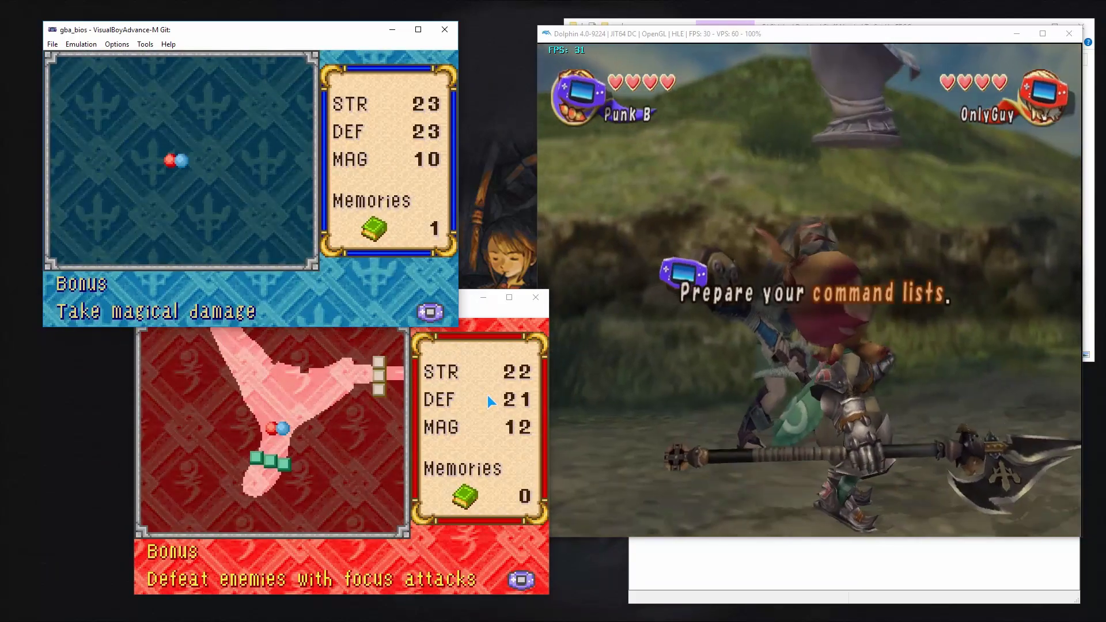
# Step: Nudge the blue GBA window up-left, unpause from it, and ready Punk B's Attack/Defend command list
pyautogui.moveTo(127, 27); pyautogui.dragTo(100, 15)
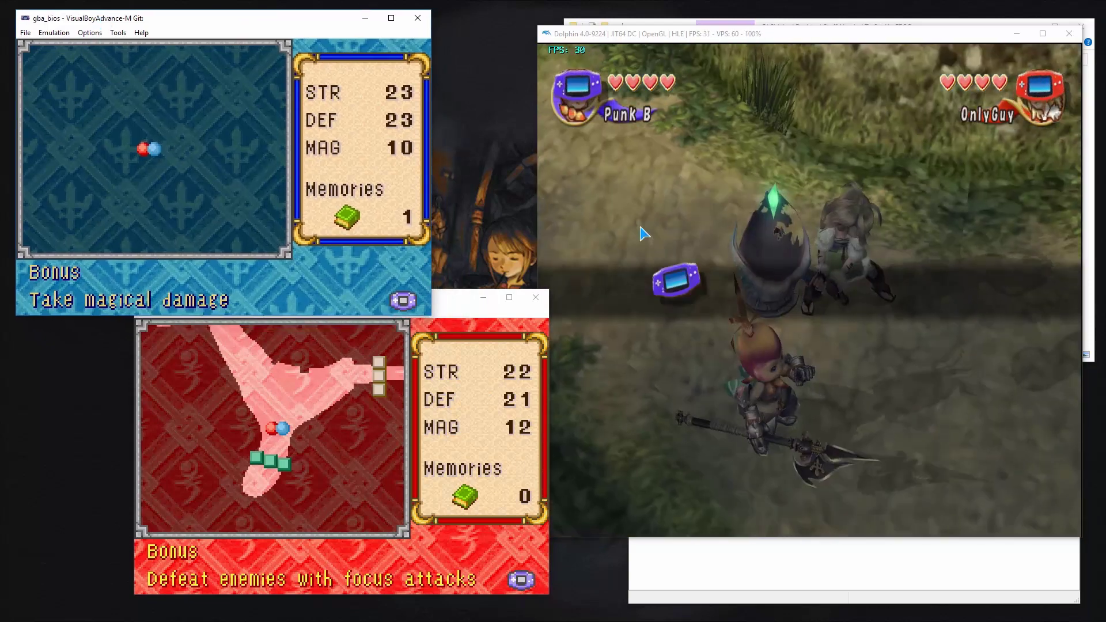
pyautogui.click(792, 278)
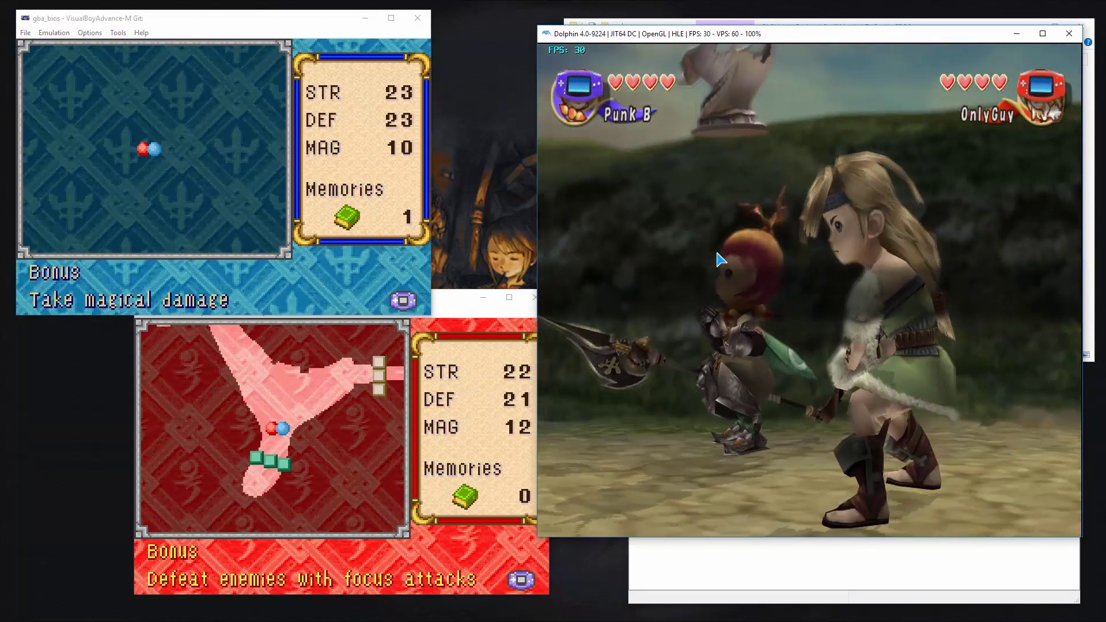
pyautogui.click(277, 216)
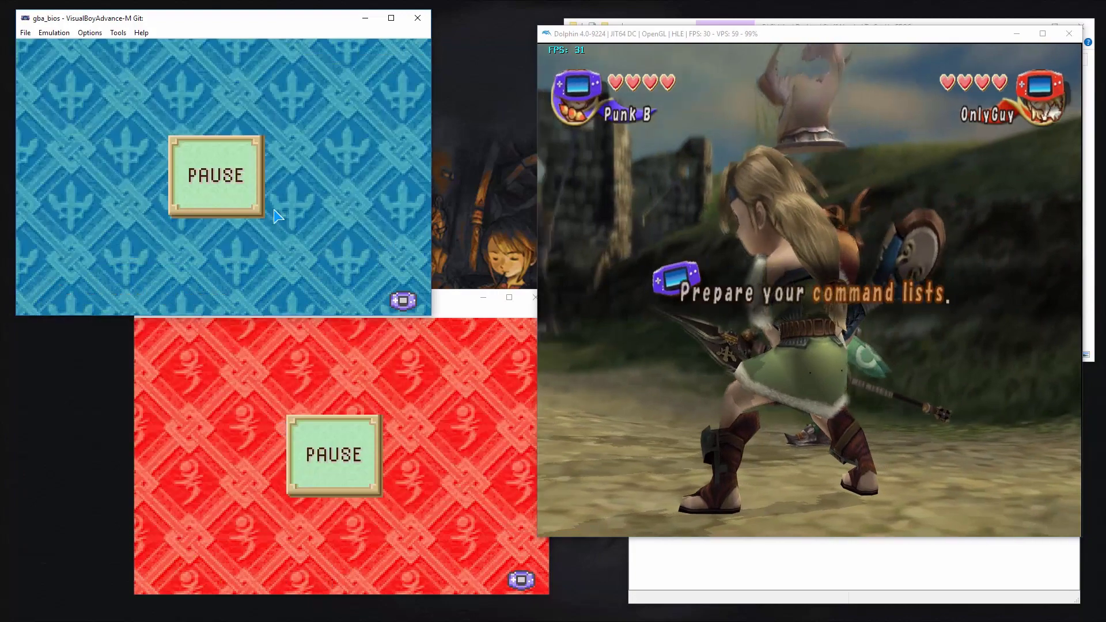
pyautogui.press('Return')
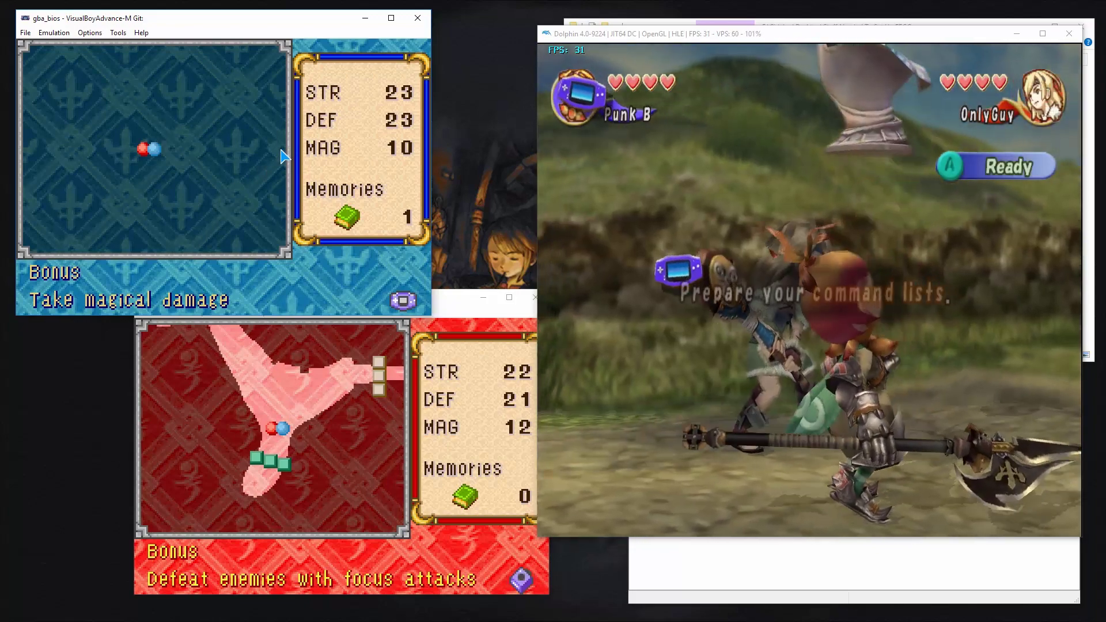
pyautogui.press('z')
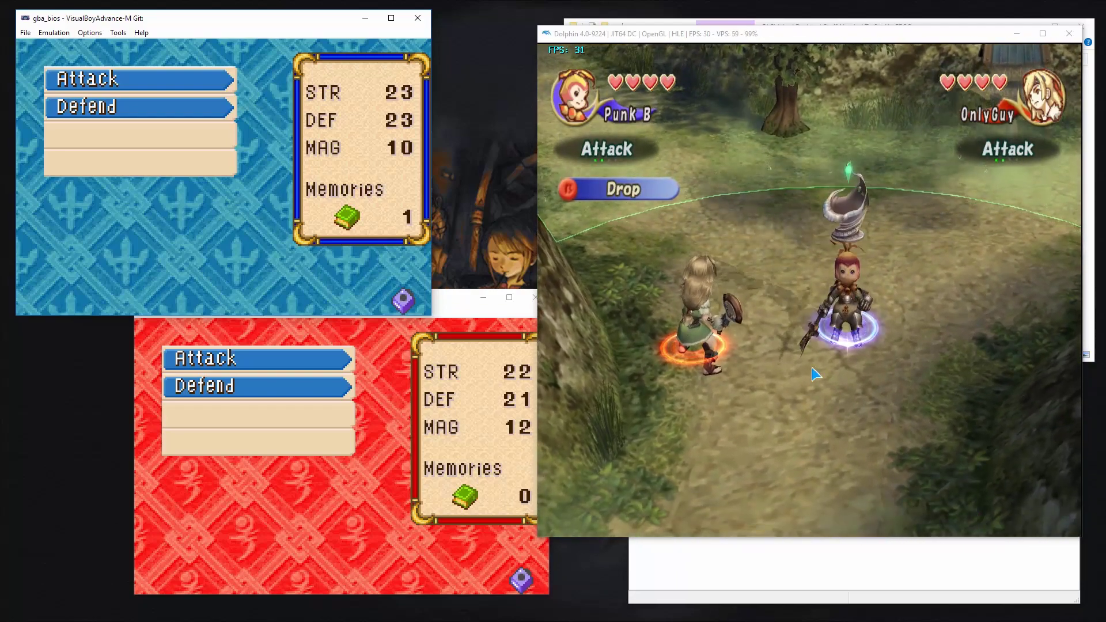
pyautogui.click(89, 34)
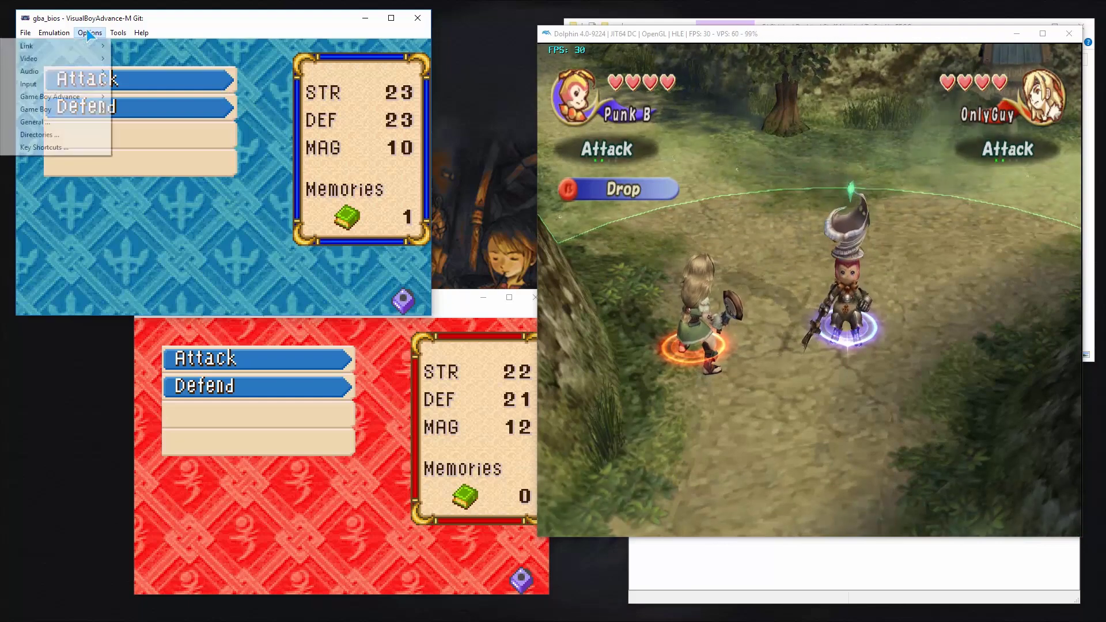
pyautogui.moveTo(91, 50)
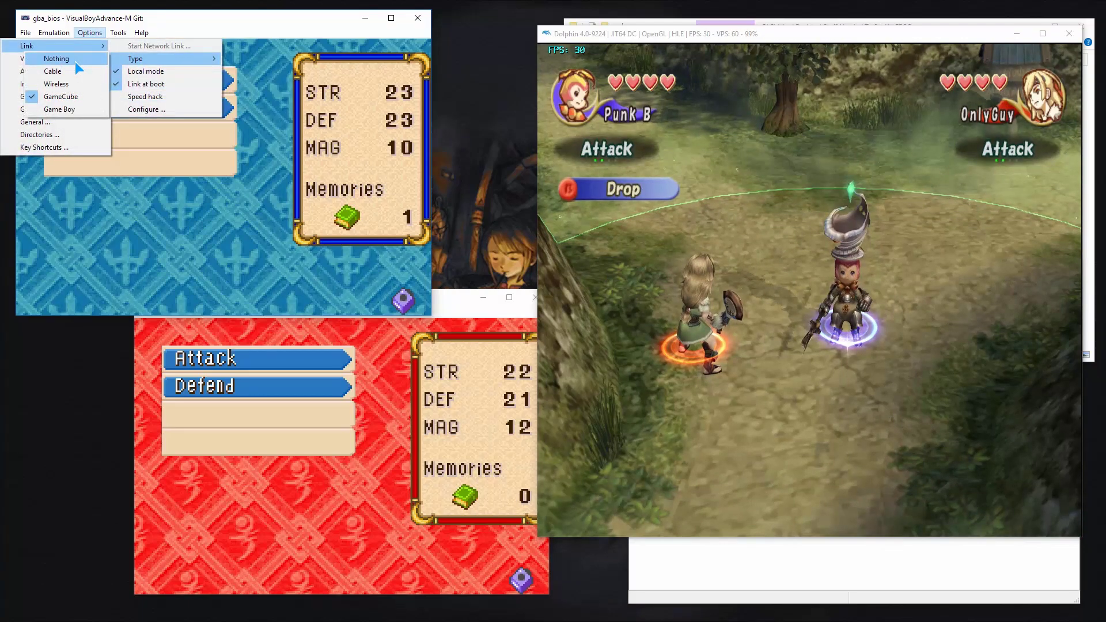
pyautogui.click(144, 33)
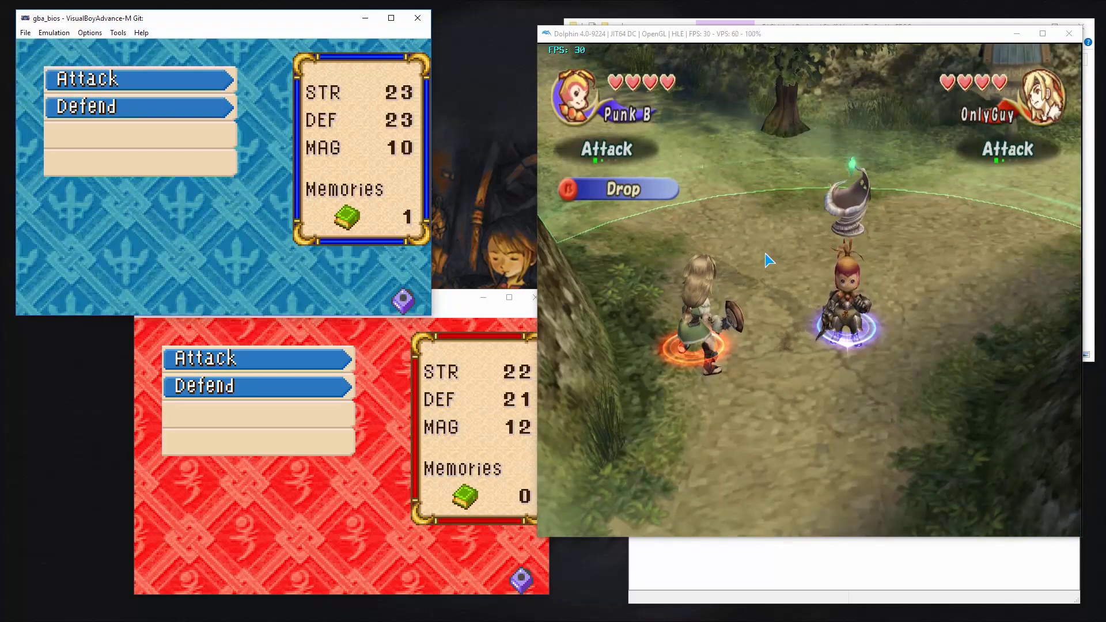
pyautogui.click(756, 564)
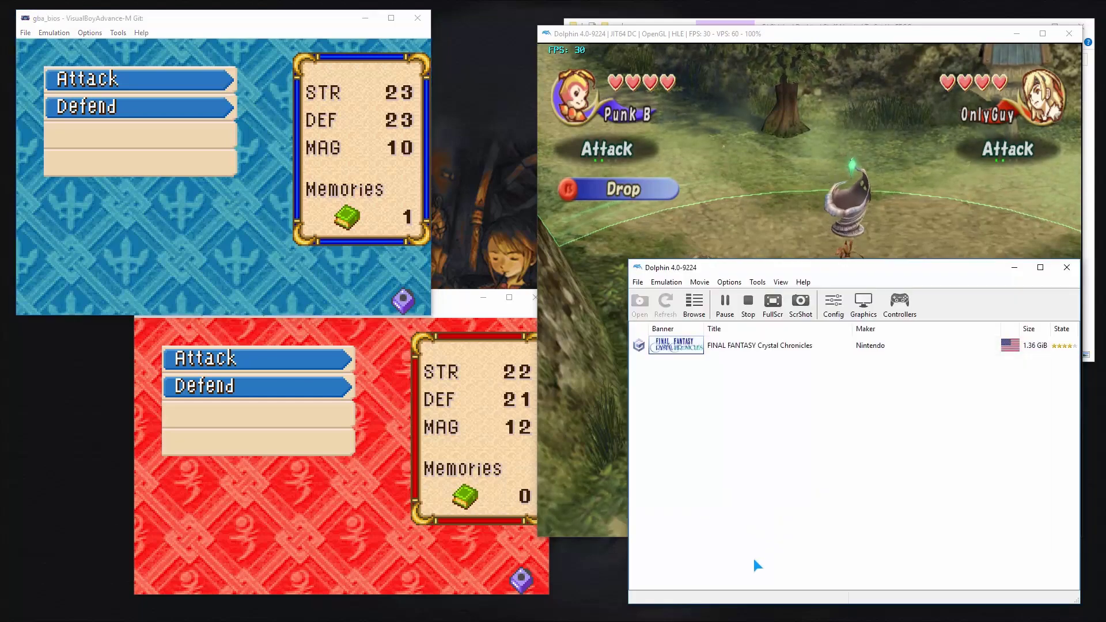
pyautogui.click(729, 283)
pyautogui.click(718, 325)
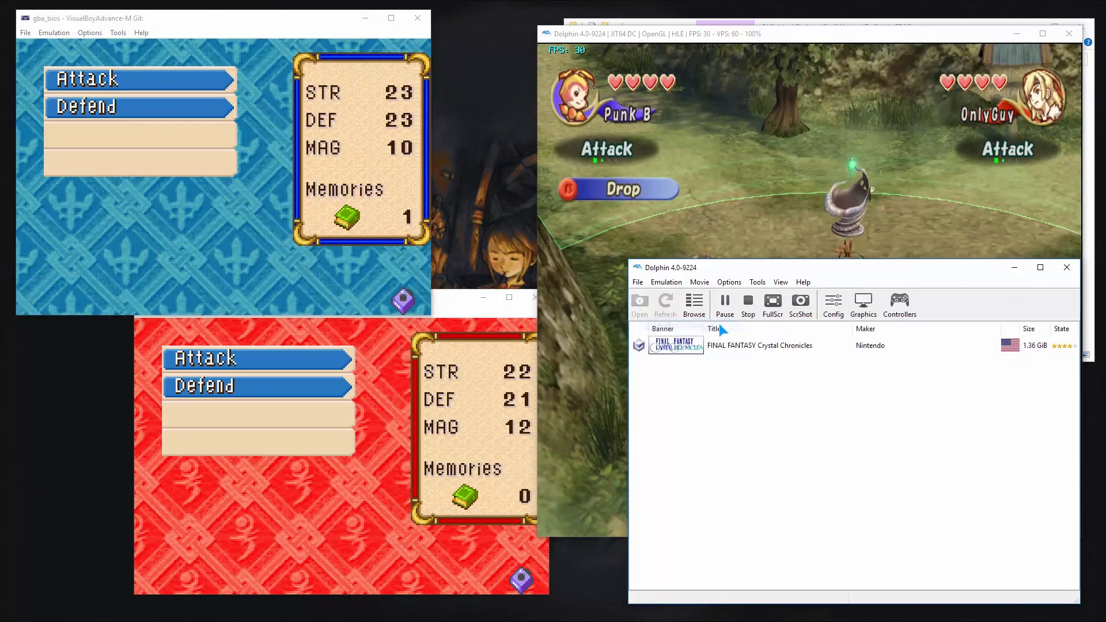
pyautogui.press('Escape')
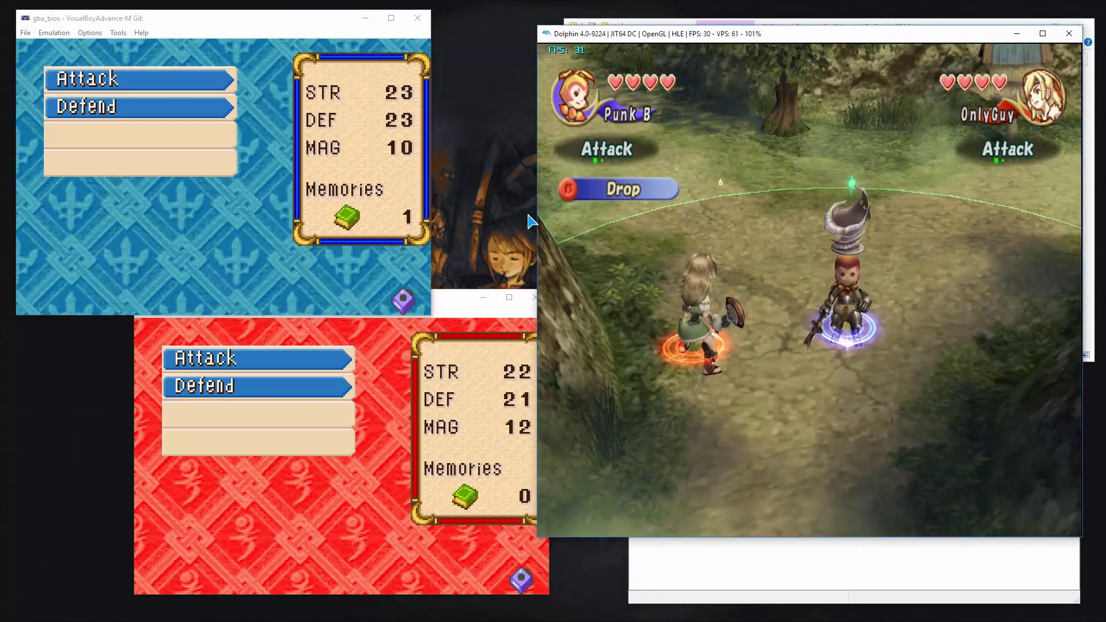